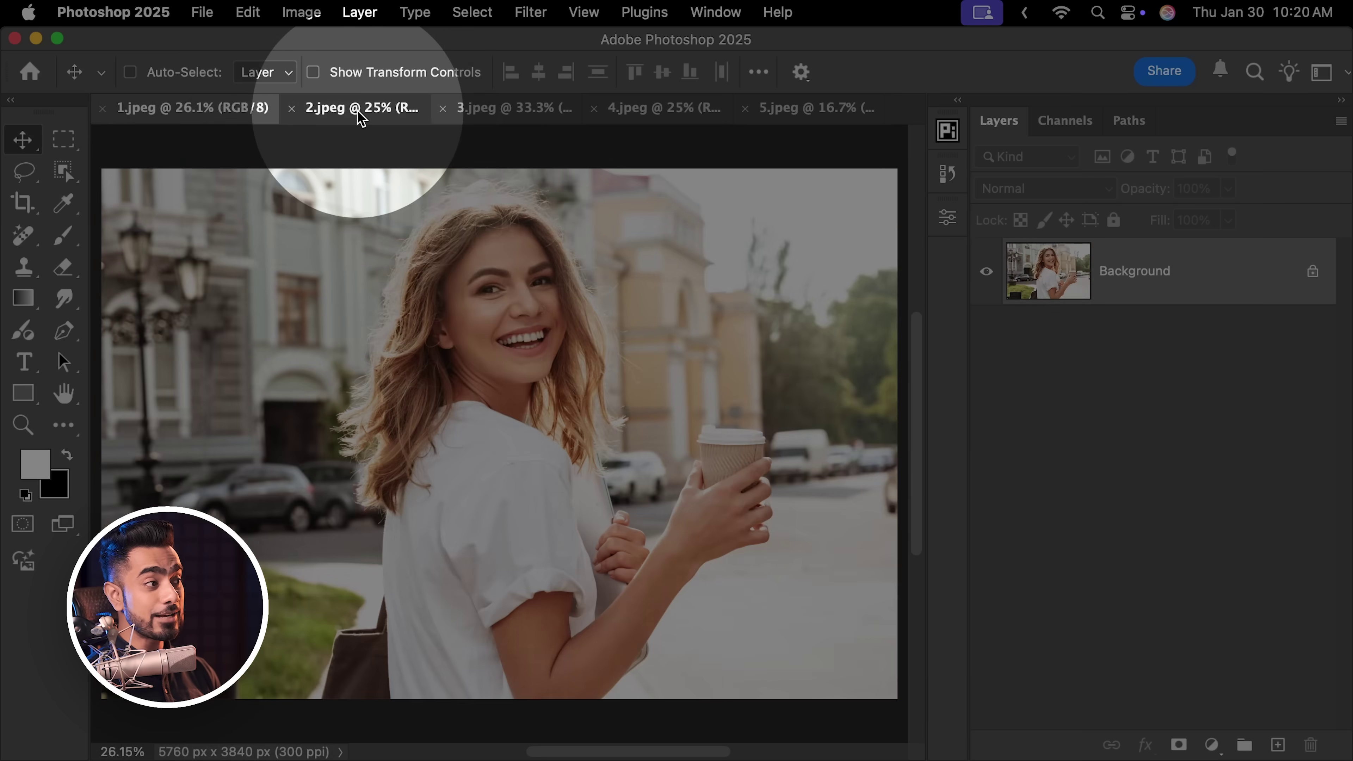
Preview photos 2.jpeg, 3.jpeg and 4.jpeg, then return to the woman-with-coffee photo 1.jpeg
{"action": "left_click", "coordinate": [356, 109]}
{"action": "left_click", "coordinate": [498, 109]}
{"action": "left_click", "coordinate": [619, 109]}
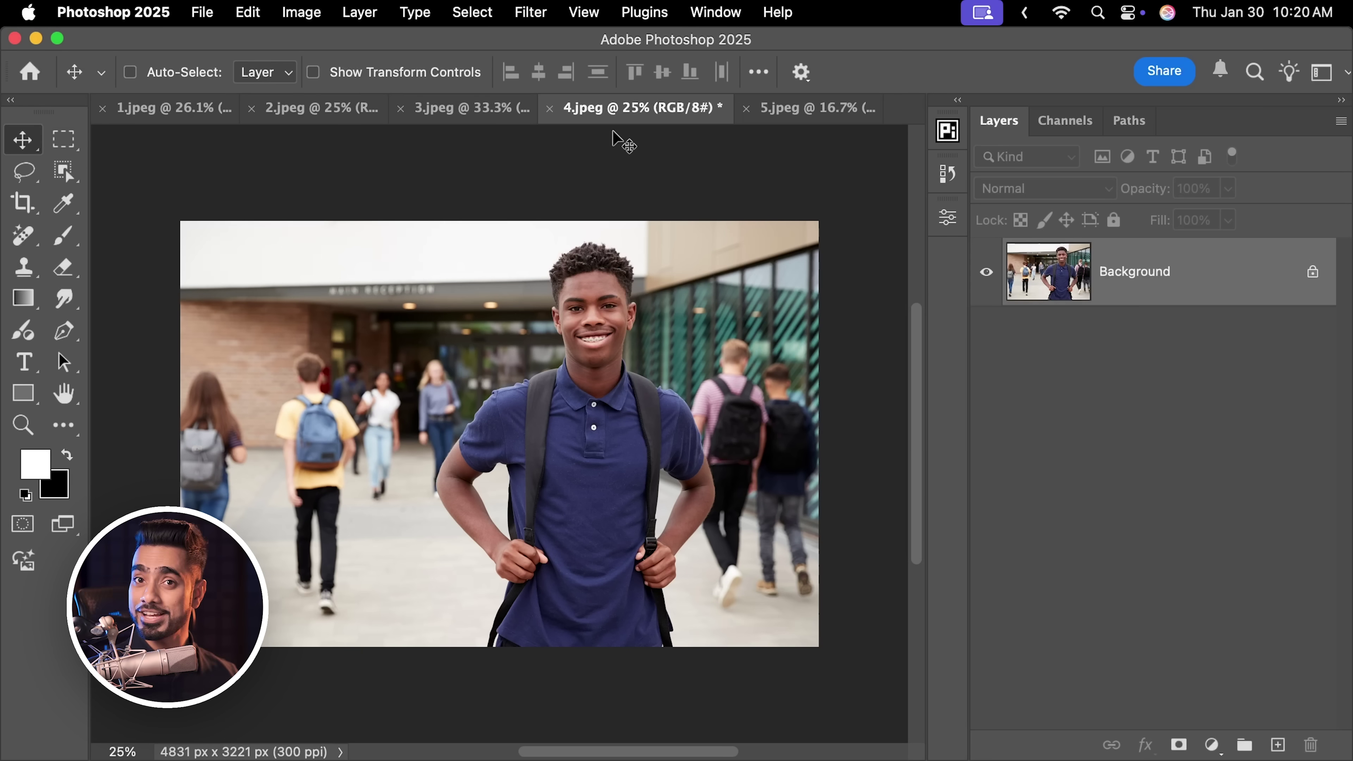
{"action": "left_click", "coordinate": [153, 113]}
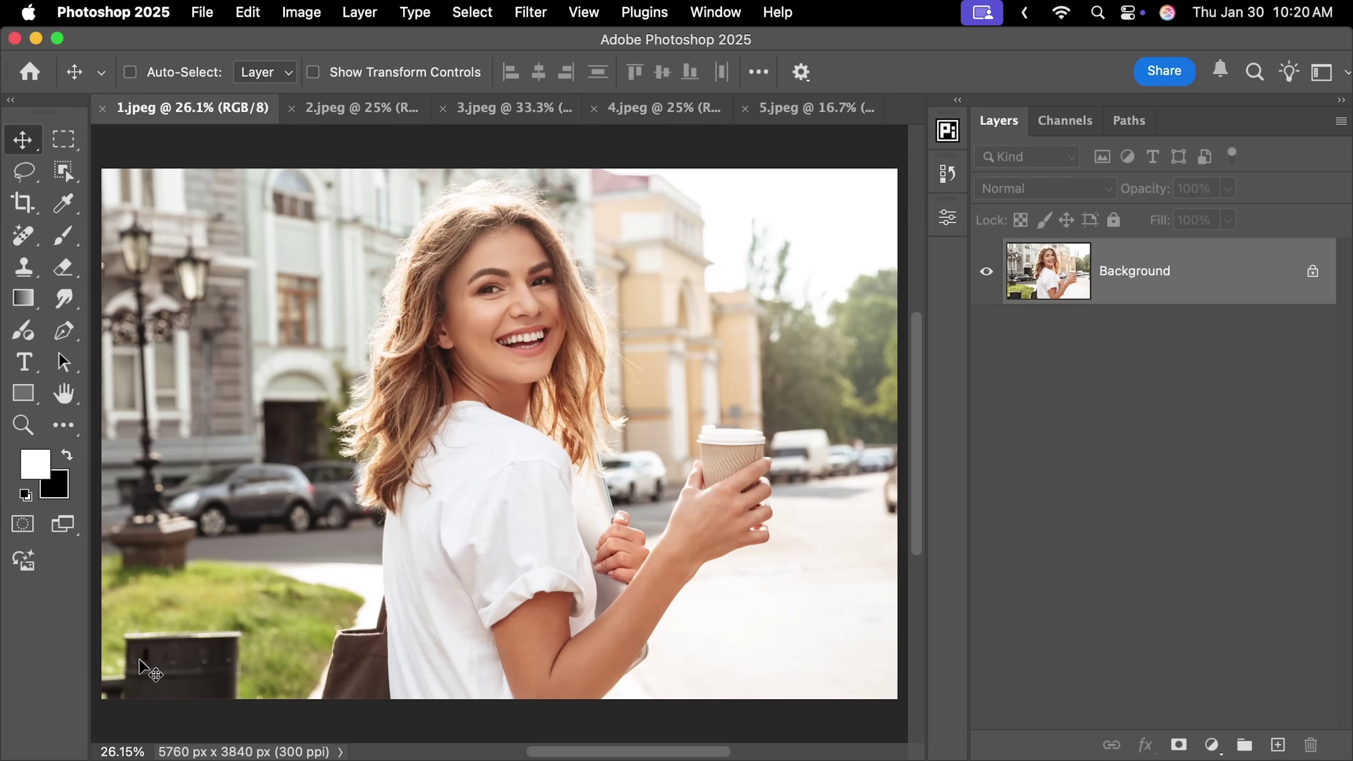
Confirm the toolbar customization and select the Remove Tool from the Spot Healing group
{"action": "left_click", "coordinate": [23, 235]}
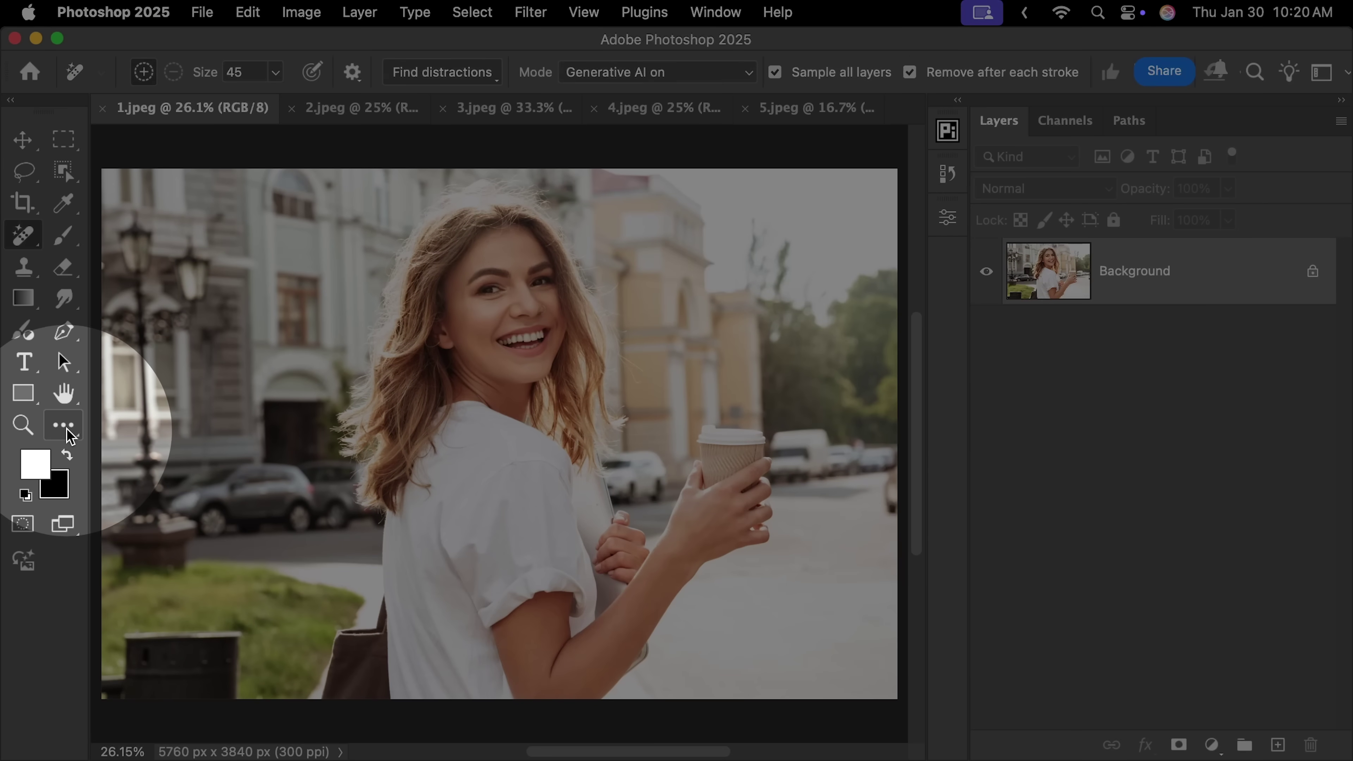
{"action": "left_click", "coordinate": [68, 432]}
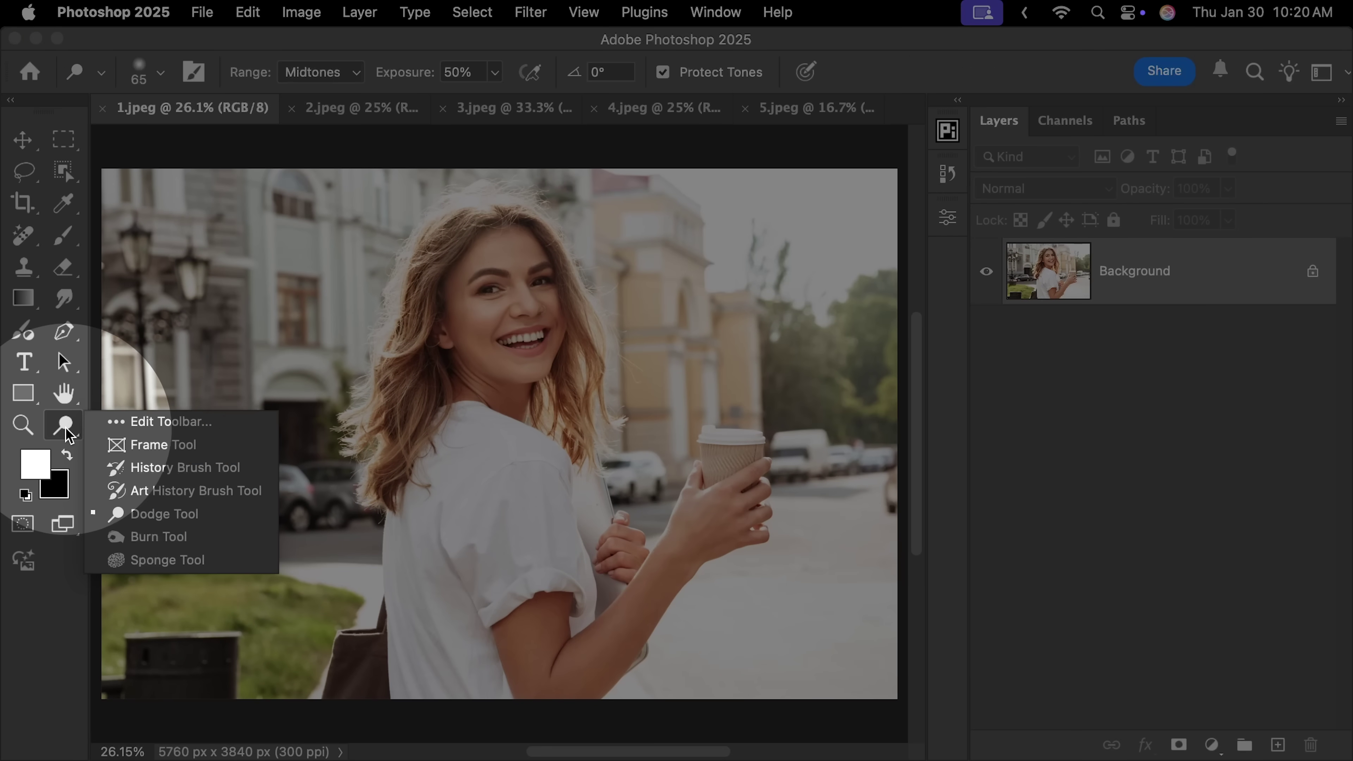
{"action": "left_click", "coordinate": [126, 428]}
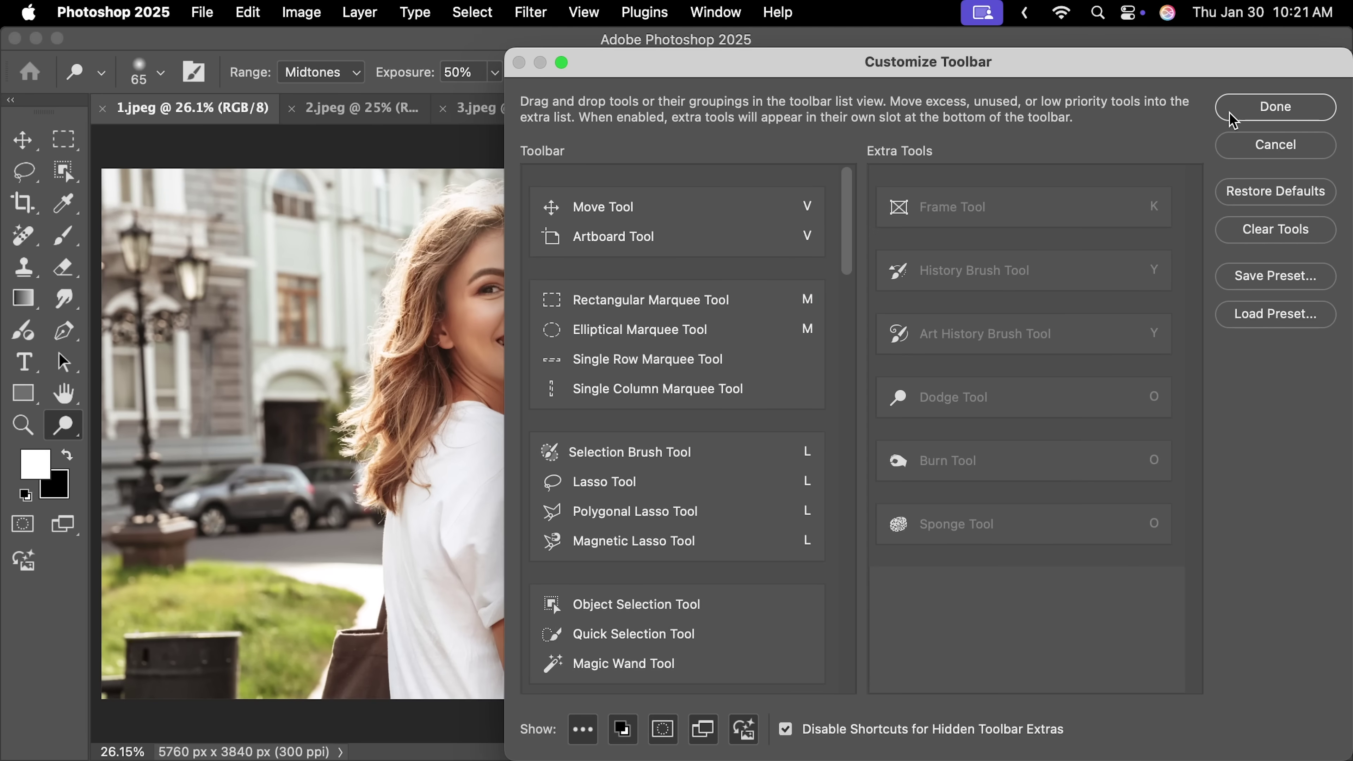
{"action": "left_click", "coordinate": [1234, 114]}
{"action": "left_click_drag", "start_coordinate": [29, 246], "coordinate": [80, 260]}
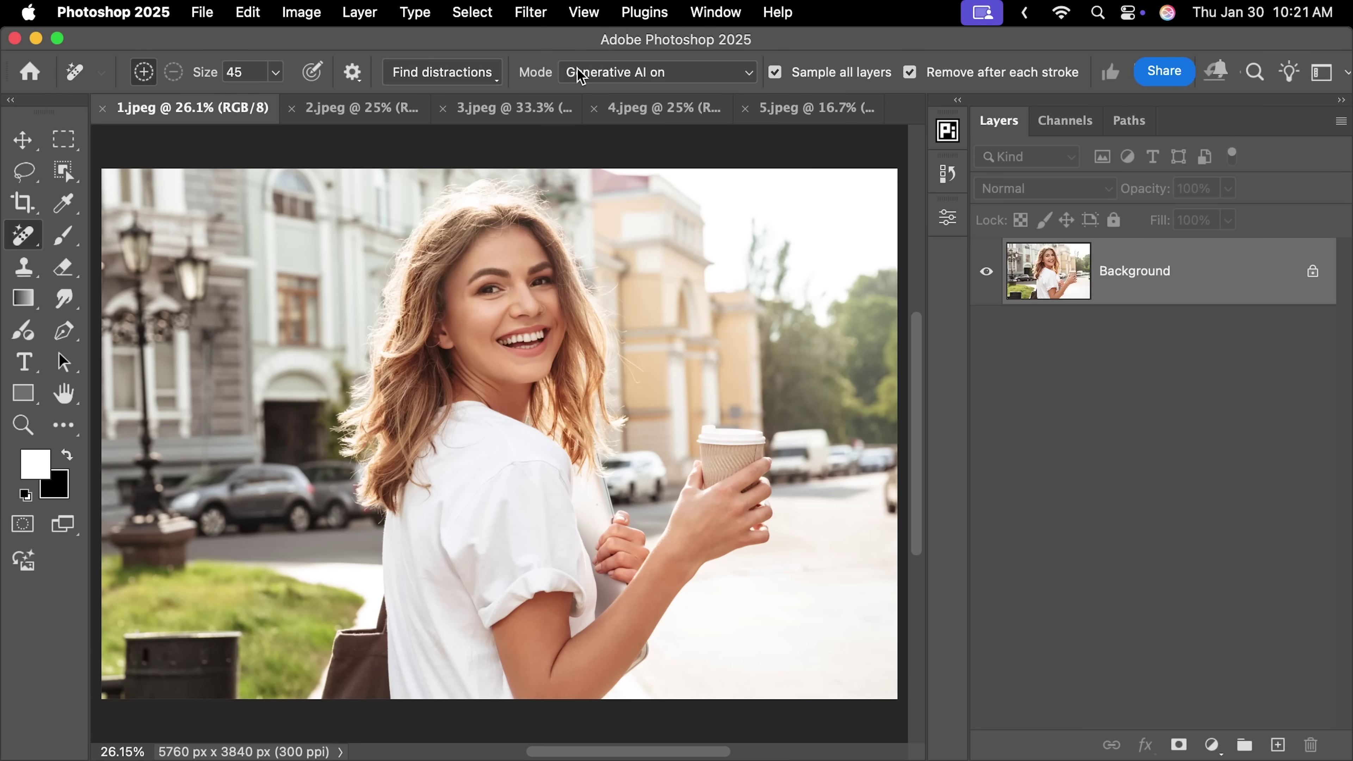
With Generative AI off, add an empty layer and paint out the trash can in 1.jpeg
{"action": "left_click", "coordinate": [581, 77]}
{"action": "left_click", "coordinate": [601, 94]}
{"action": "left_click", "coordinate": [1277, 743]}
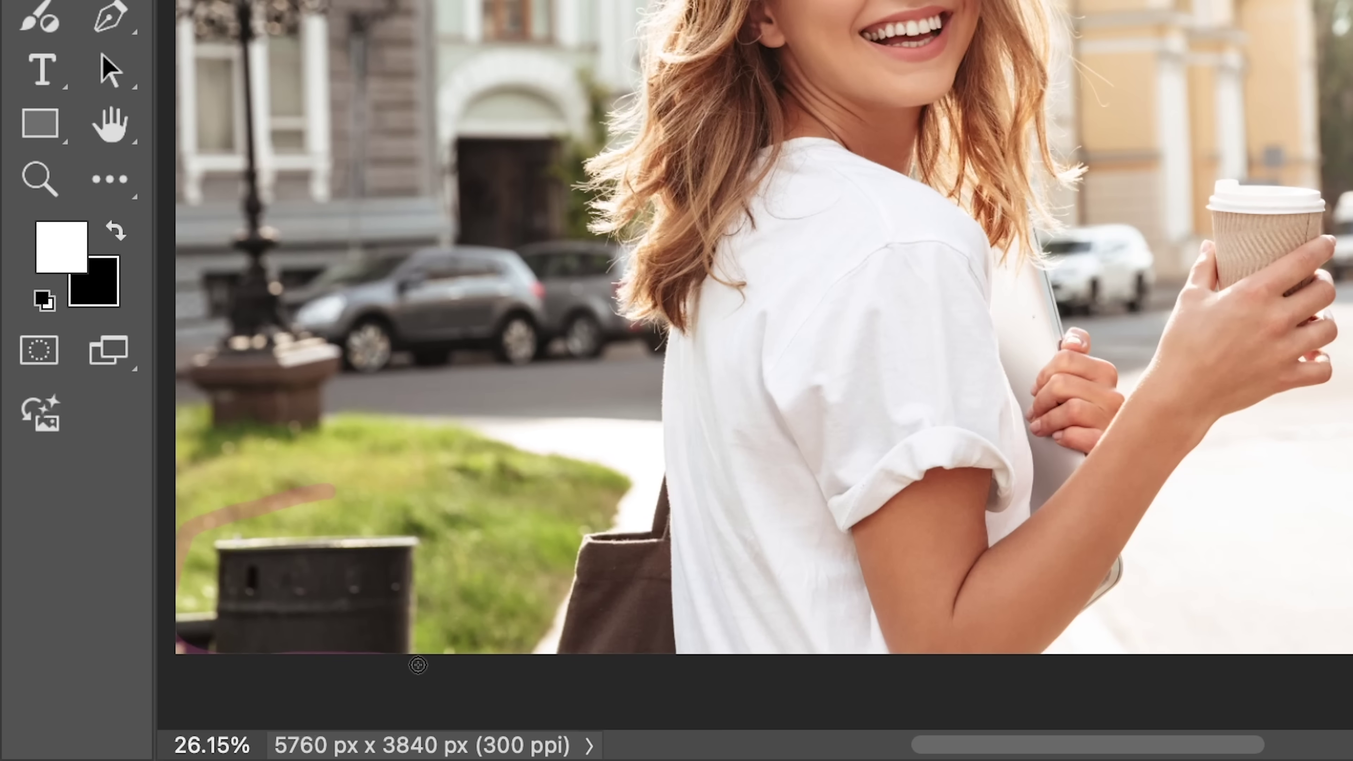
{"action": "mouse_move", "coordinate": [460, 547]}
{"action": "left_mouse_down"}
{"action": "mouse_move", "coordinate": [437, 504]}
{"action": "mouse_move", "coordinate": [320, 492]}
{"action": "left_mouse_up"}
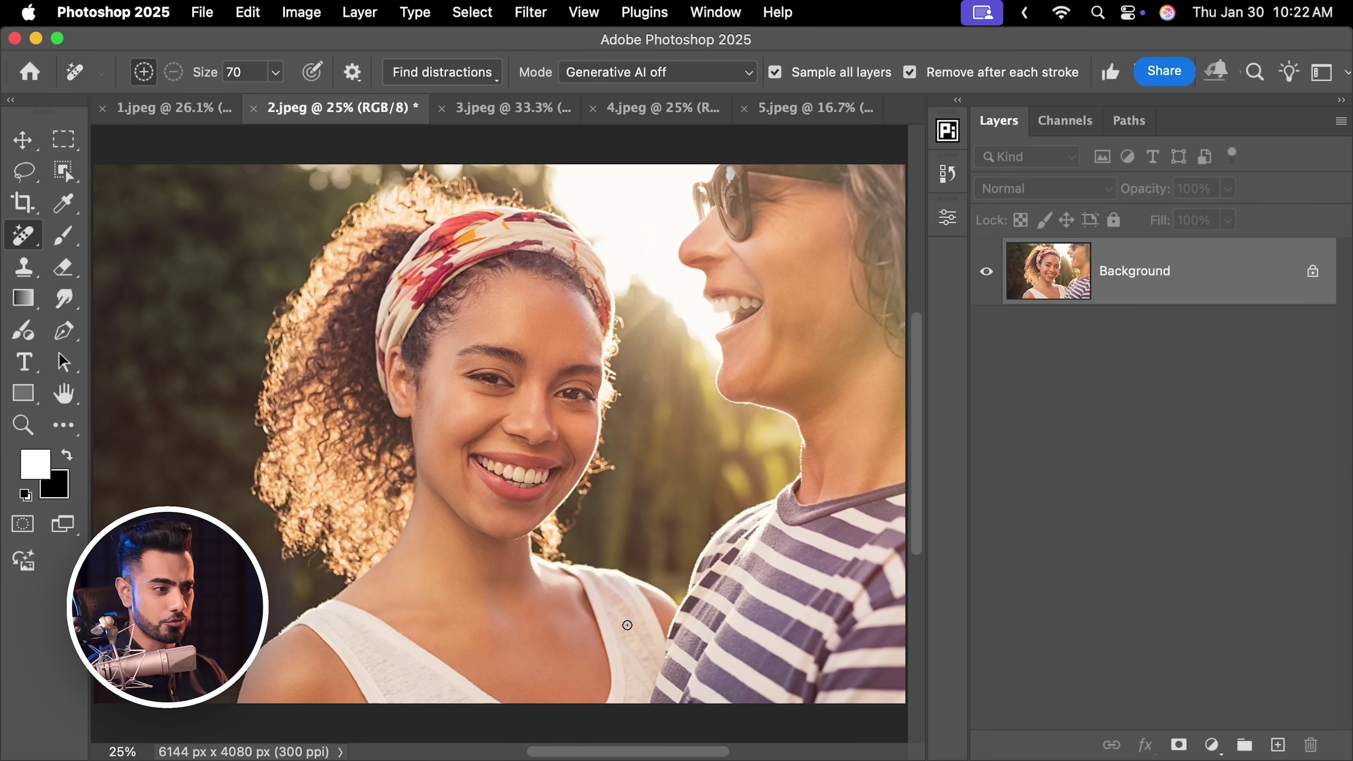
On a new layer, enlarge the brush to 175 and paint around the right-hand woman
{"action": "left_click", "coordinate": [1277, 744]}
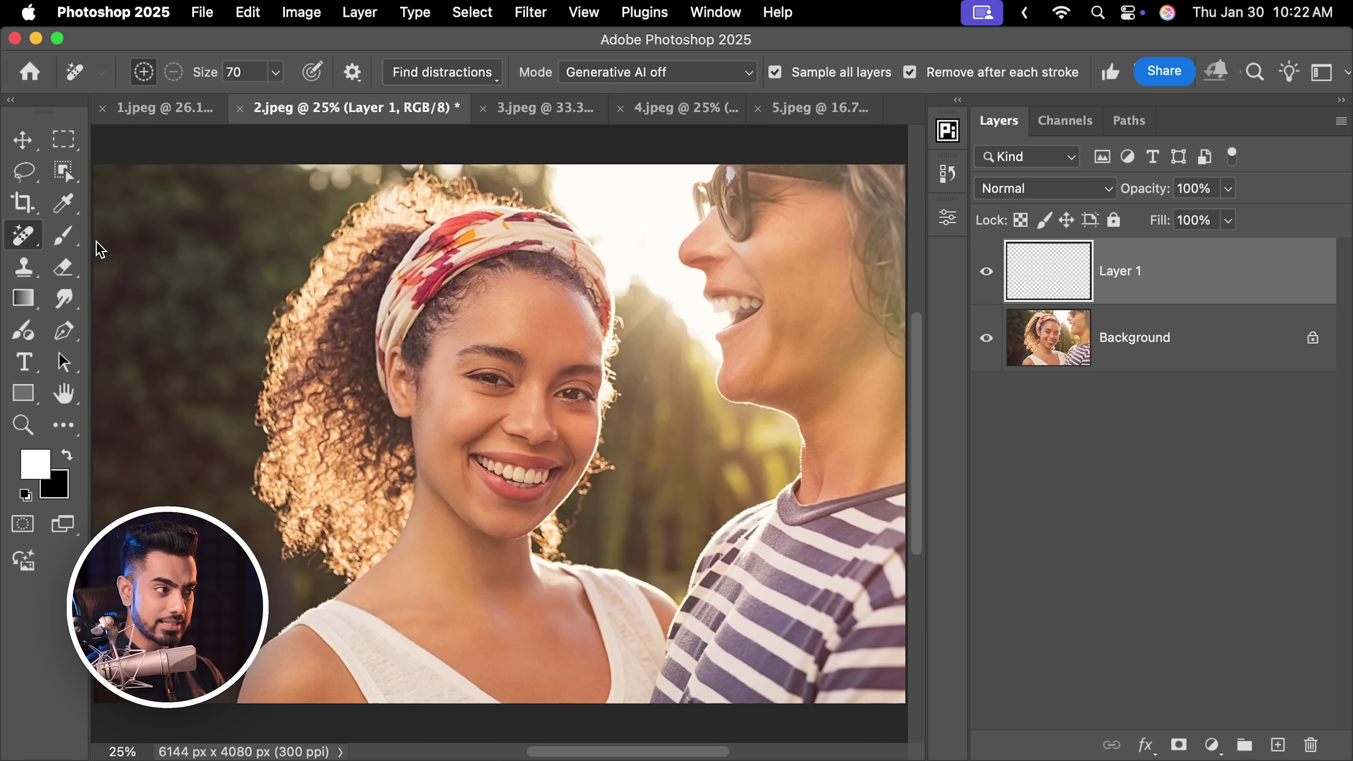
{"action": "key", "text": "bracketright"}
{"action": "key", "text": "bracketright"}
{"action": "key", "text": "bracketright"}
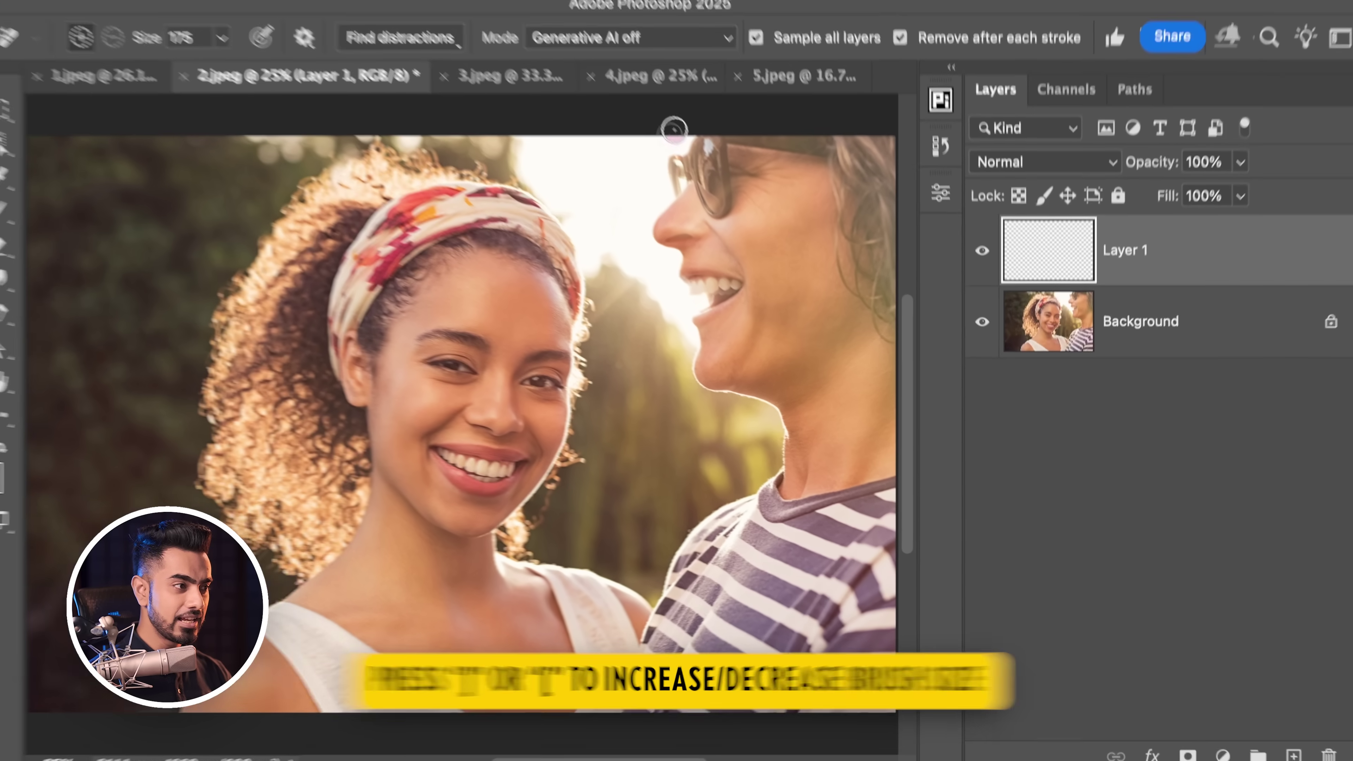
{"action": "mouse_move", "coordinate": [697, 169]}
{"action": "left_mouse_down"}
{"action": "mouse_move", "coordinate": [670, 244]}
{"action": "mouse_move", "coordinate": [708, 383]}
{"action": "left_mouse_up"}
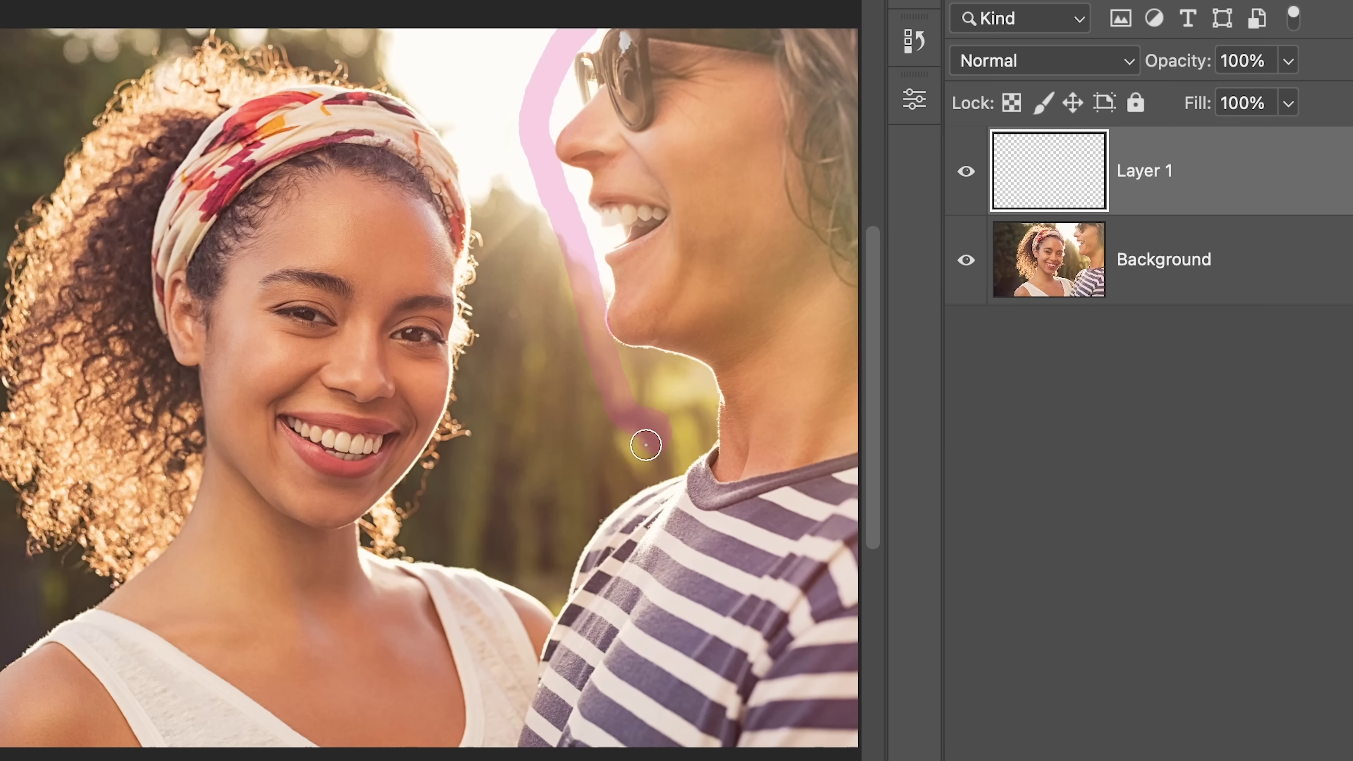
{"action": "mouse_move", "coordinate": [630, 457]}
{"action": "left_mouse_down"}
{"action": "mouse_move", "coordinate": [549, 585]}
{"action": "mouse_move", "coordinate": [503, 734]}
{"action": "mouse_move", "coordinate": [554, 751]}
{"action": "mouse_move", "coordinate": [825, 745]}
{"action": "mouse_move", "coordinate": [851, 703]}
{"action": "mouse_move", "coordinate": [853, 392]}
{"action": "left_mouse_up"}
{"action": "left_click_drag", "start_coordinate": [786, 18], "coordinate": [604, 31]}
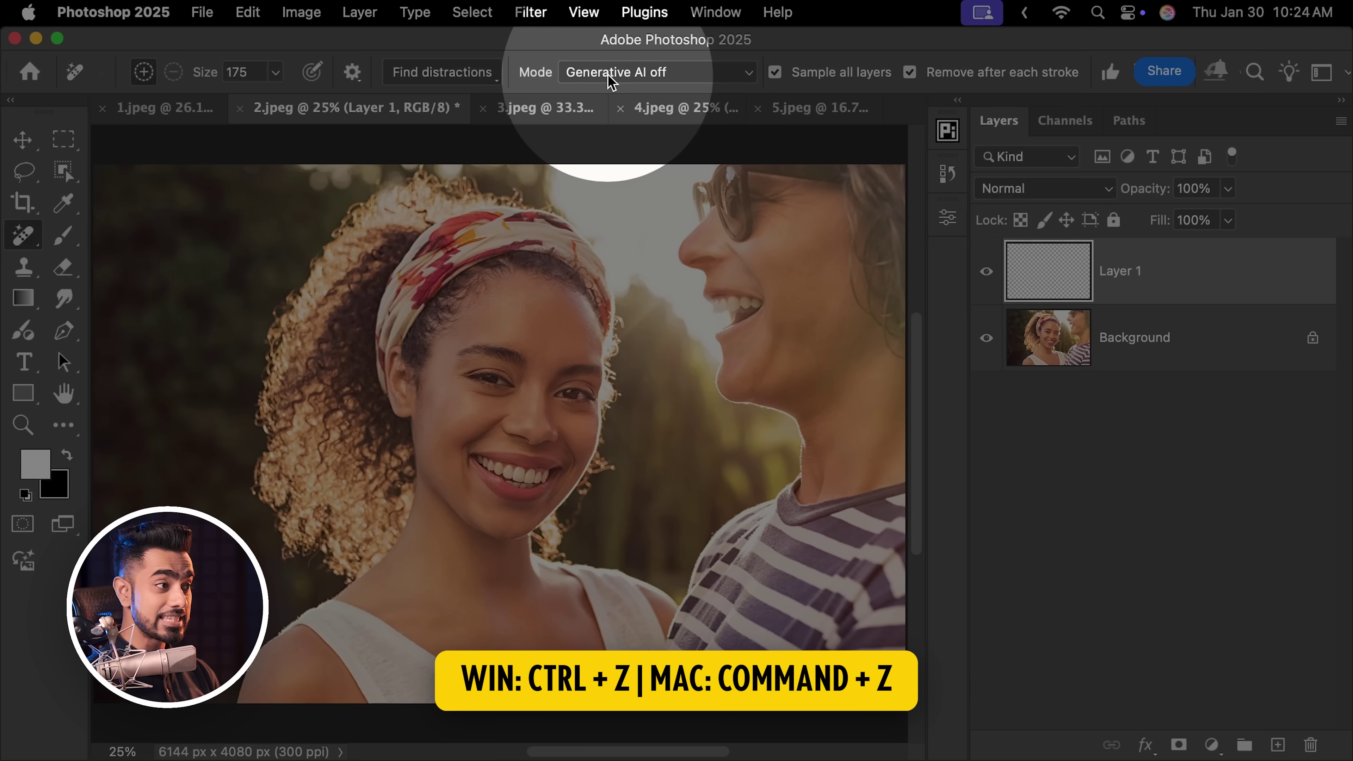
With Generative AI on, repaint around the right-hand woman, then compare Layer 1 hidden and shown
{"action": "left_click", "coordinate": [621, 72]}
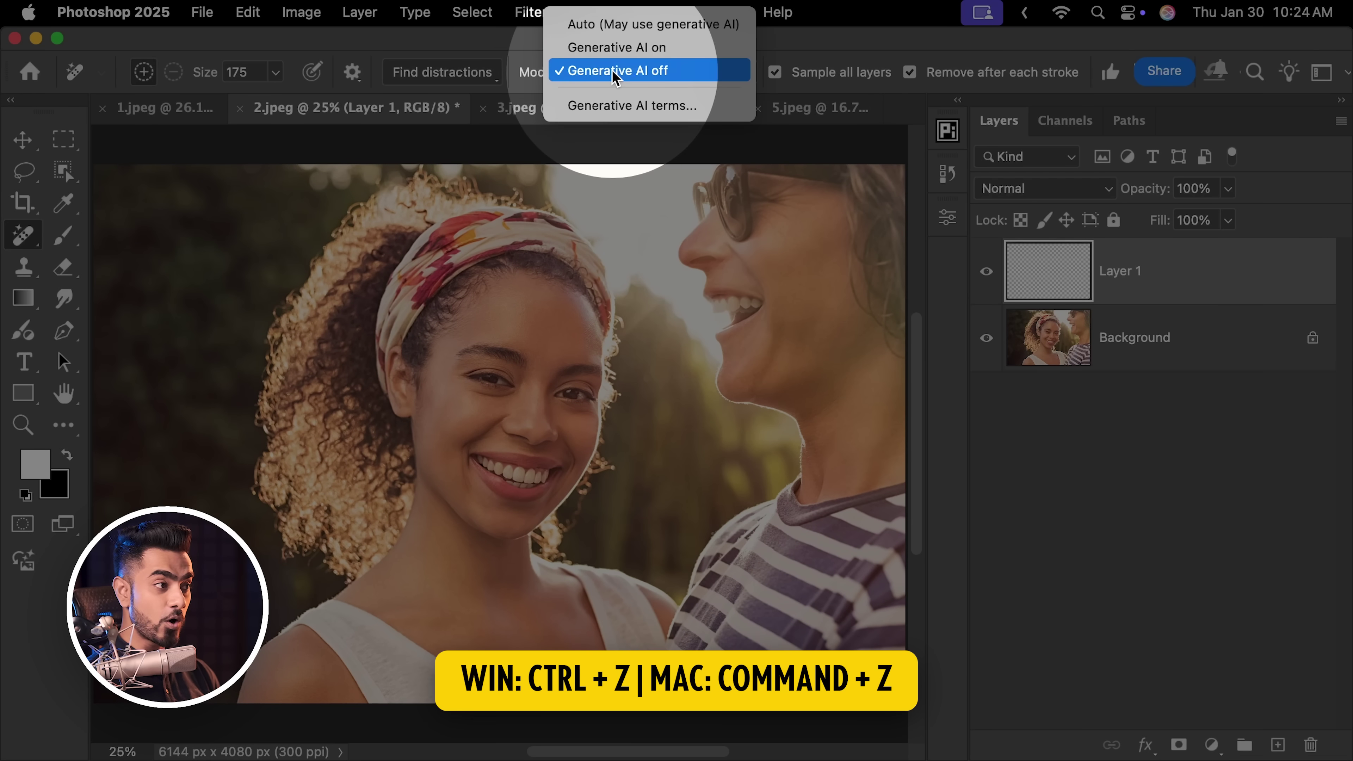
{"action": "left_click", "coordinate": [621, 47]}
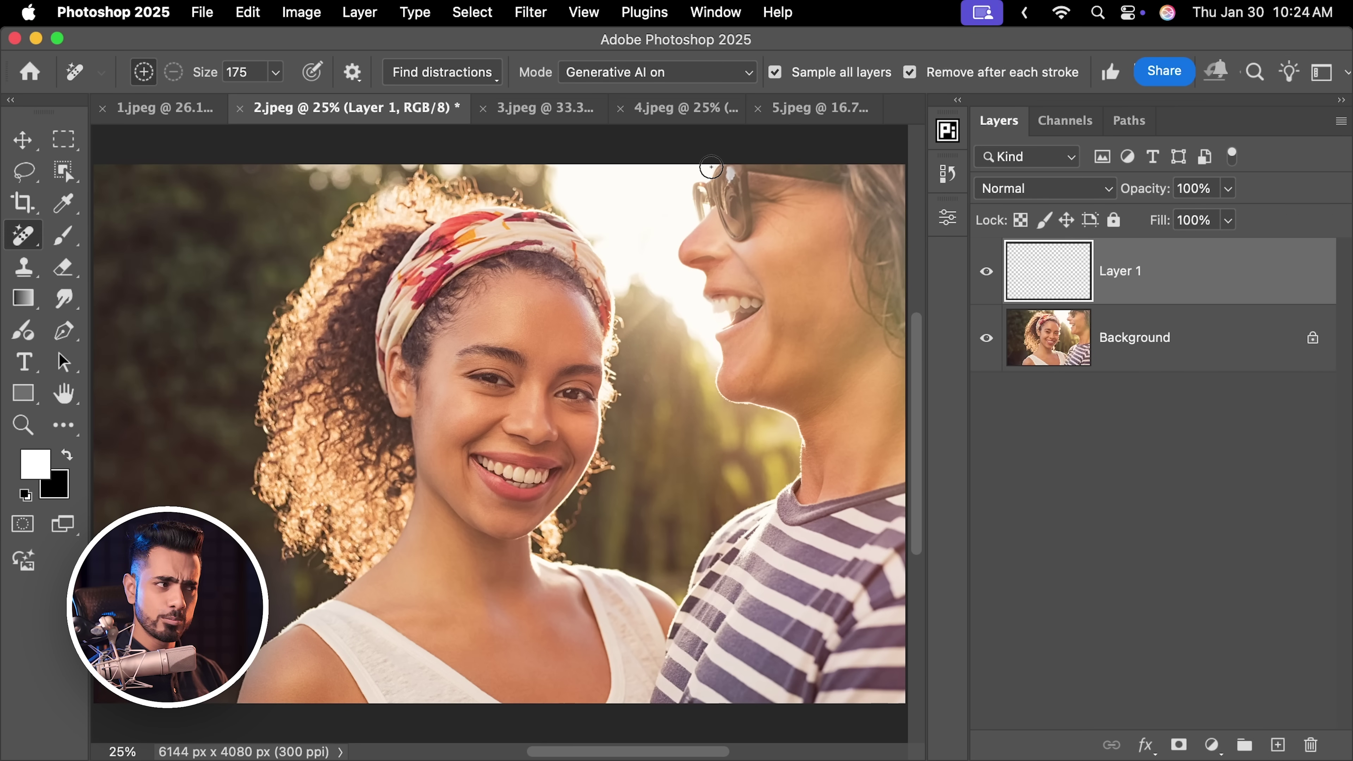
{"action": "mouse_move", "coordinate": [711, 166]}
{"action": "left_mouse_down"}
{"action": "mouse_move", "coordinate": [676, 246]}
{"action": "mouse_move", "coordinate": [762, 479]}
{"action": "mouse_move", "coordinate": [706, 547]}
{"action": "mouse_move", "coordinate": [651, 679]}
{"action": "mouse_move", "coordinate": [755, 703]}
{"action": "mouse_move", "coordinate": [905, 685]}
{"action": "mouse_move", "coordinate": [905, 396]}
{"action": "left_mouse_up"}
{"action": "left_click_drag", "start_coordinate": [826, 166], "coordinate": [720, 216]}
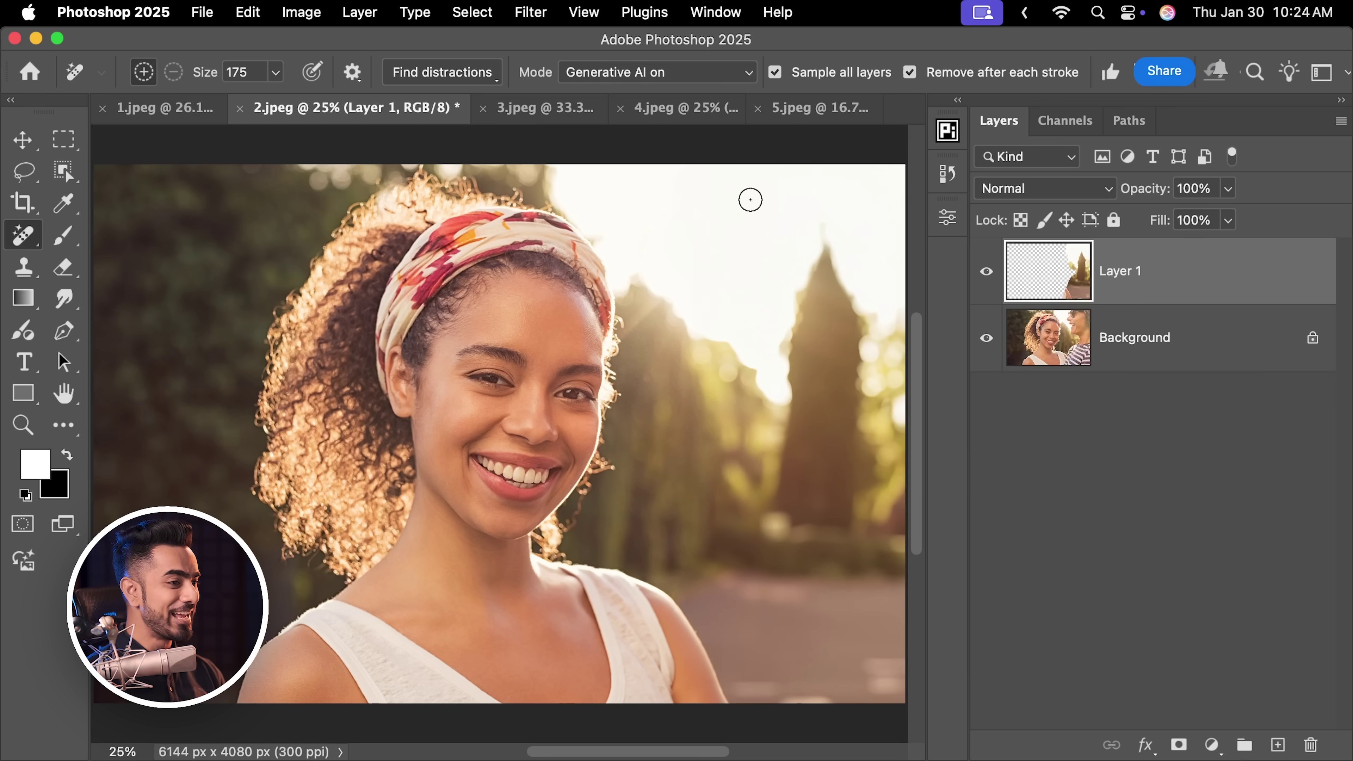
{"action": "left_click", "coordinate": [986, 273]}
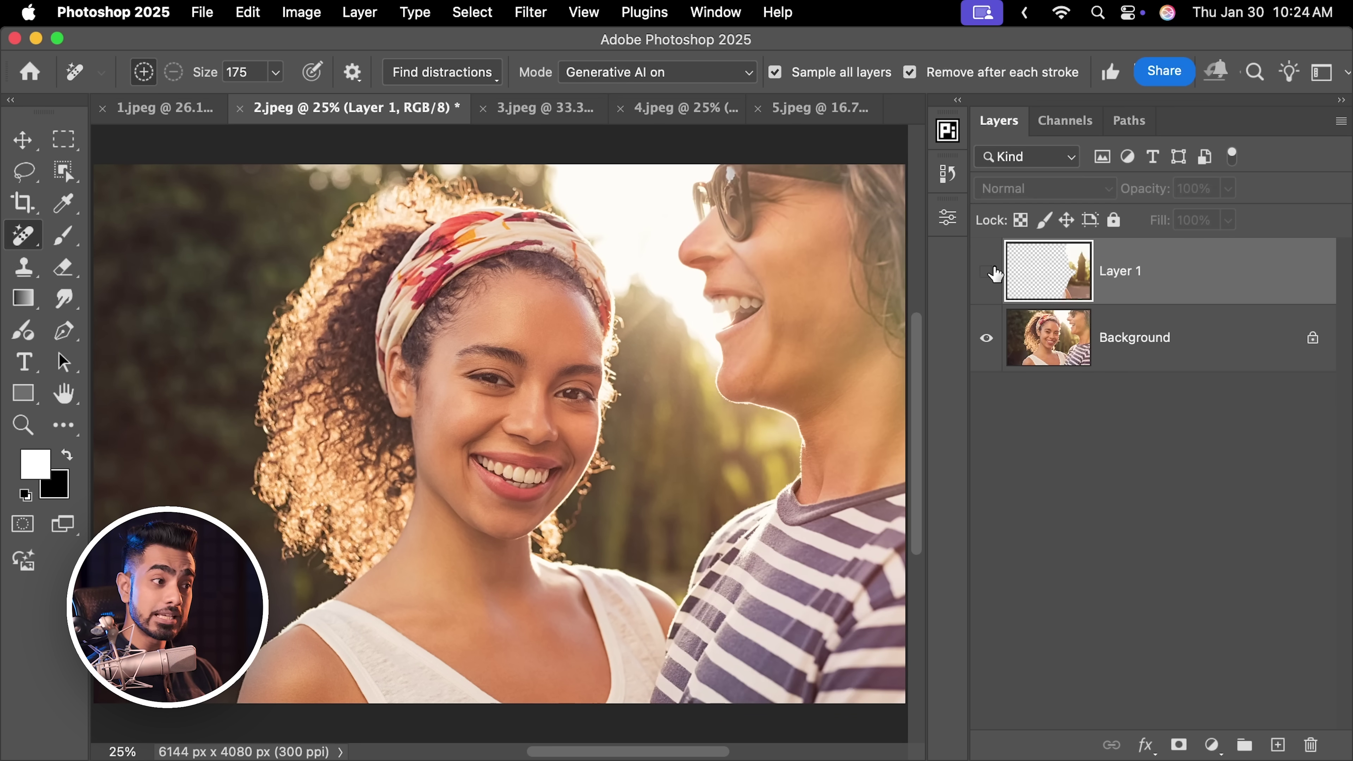
{"action": "left_click", "coordinate": [987, 273]}
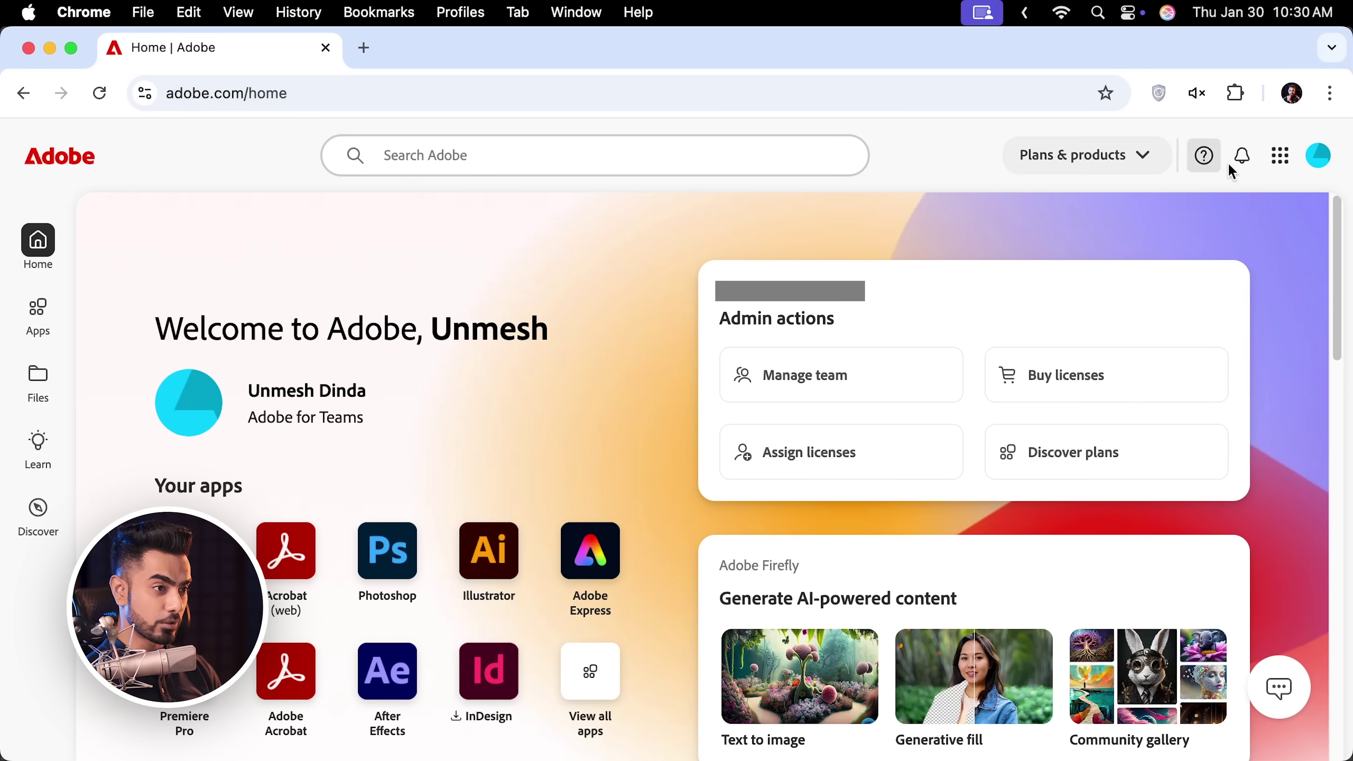
Check the remaining monthly generative credits (1484/1500) in the Adobe account panel
{"action": "left_click", "coordinate": [1317, 157]}
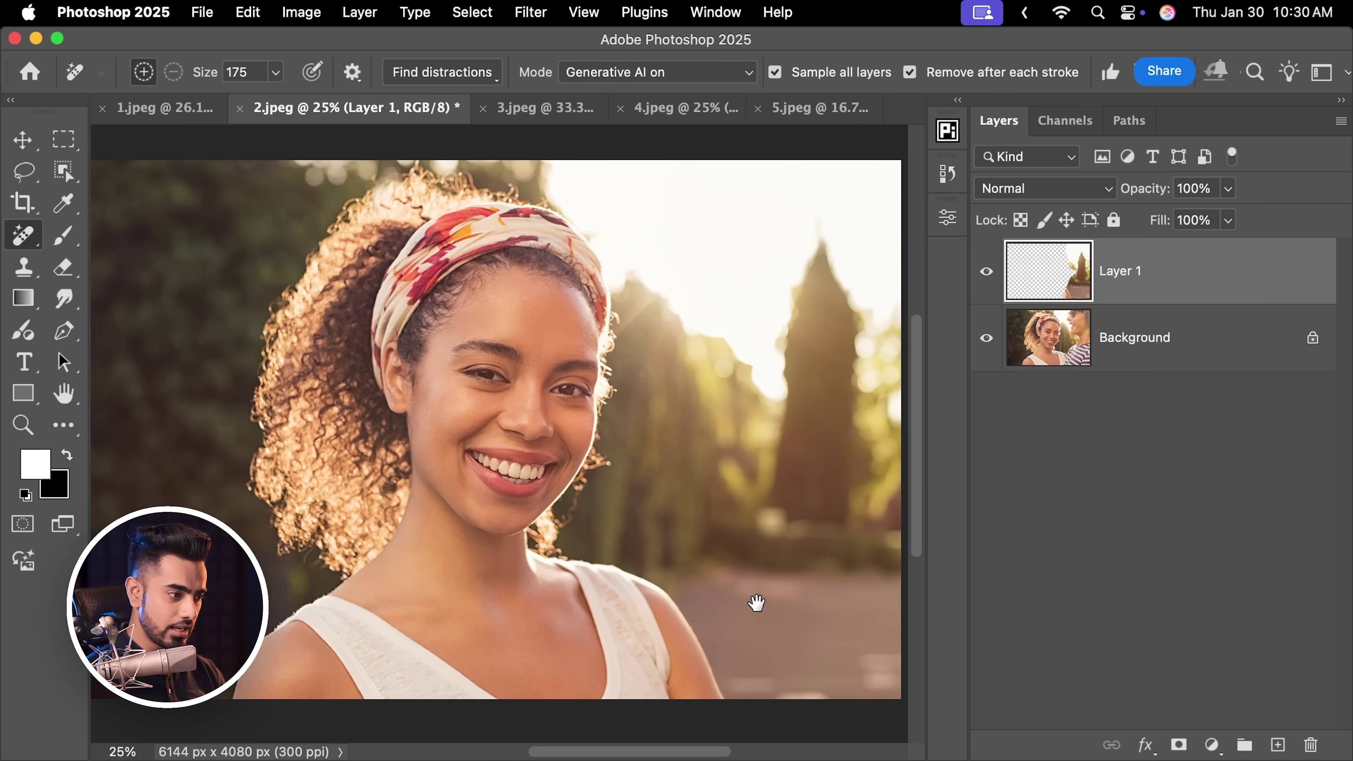
Zoom in on the photo's bottom edge and paint out the leftover there
{"action": "scroll", "coordinate": [674, 556], "scroll_direction": "down", "scroll_amount": 3}
{"action": "scroll", "coordinate": [674, 555], "scroll_direction": "right", "scroll_amount": 5}
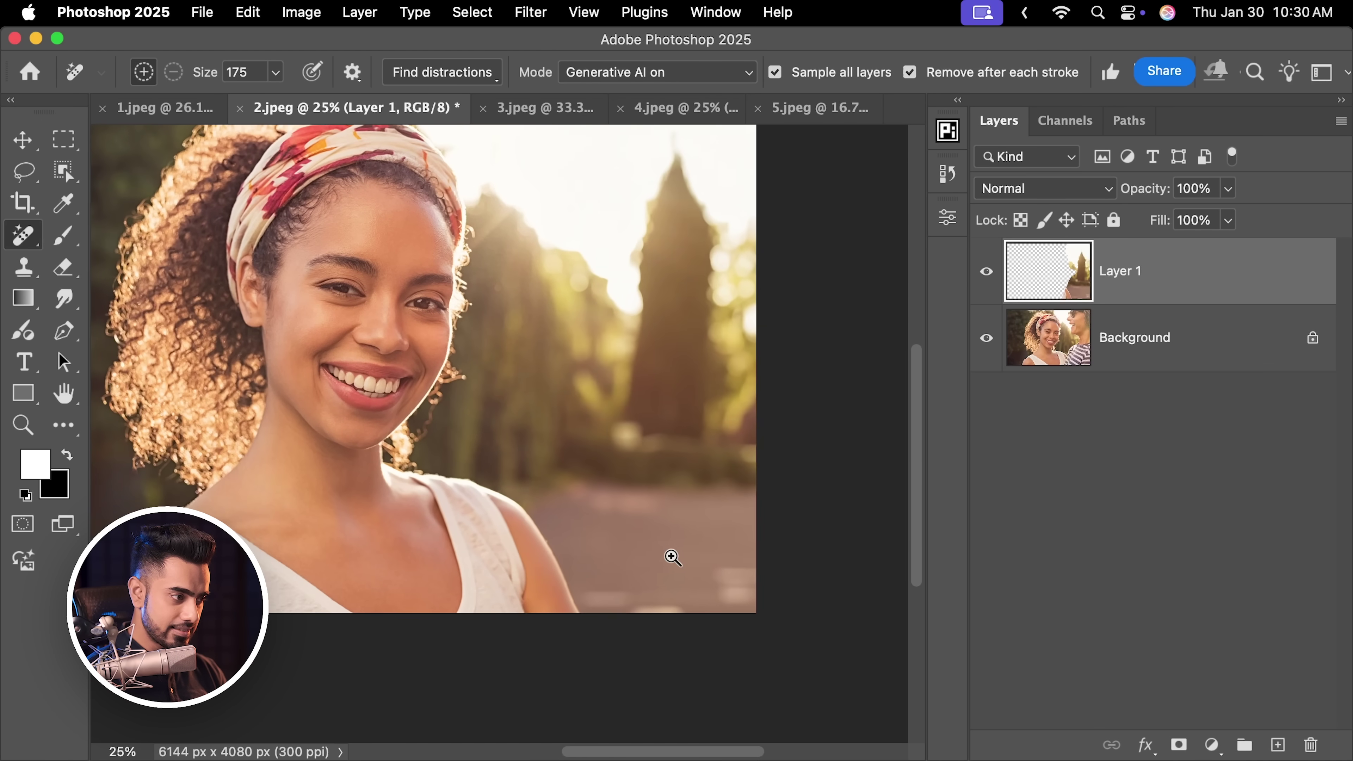
{"action": "left_click_drag", "start_coordinate": [674, 555], "coordinate": [783, 552]}
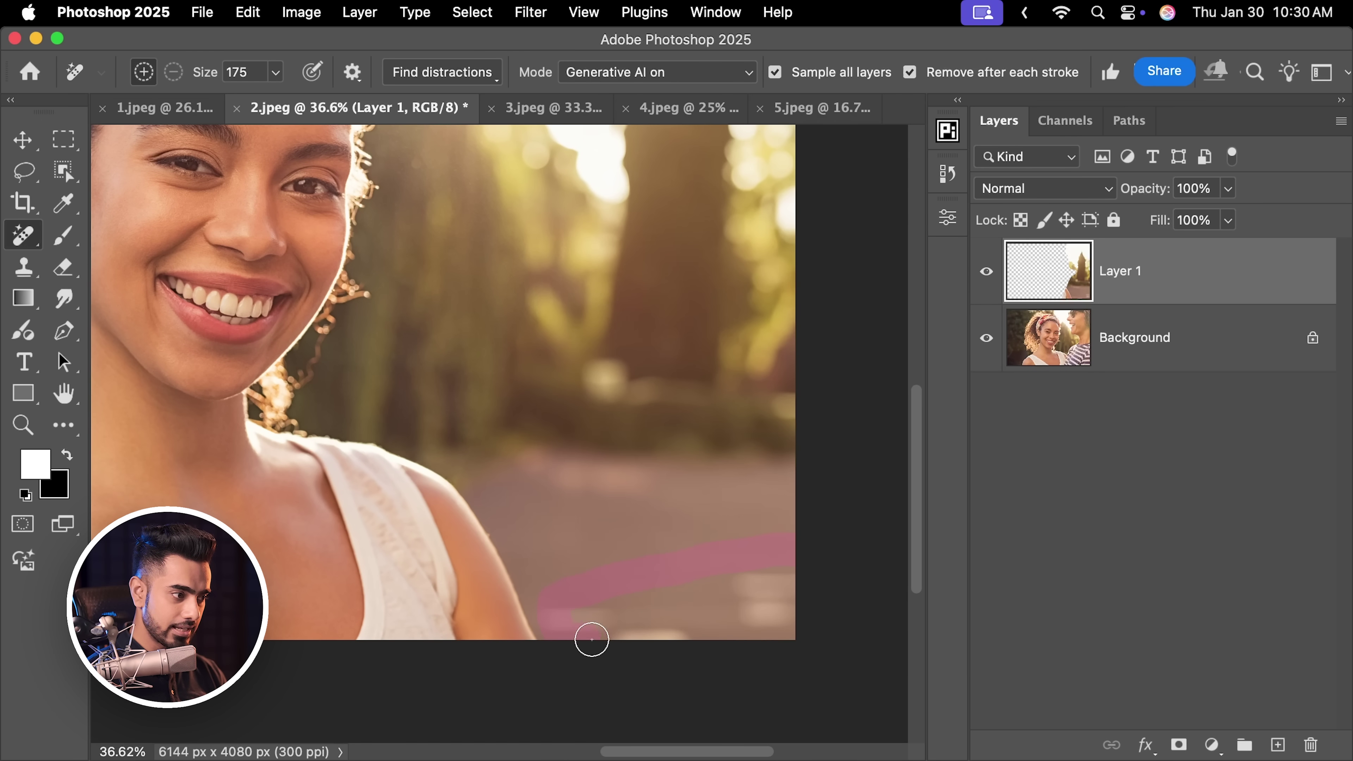
{"action": "mouse_move", "coordinate": [618, 640]}
{"action": "left_mouse_down"}
{"action": "mouse_move", "coordinate": [800, 622]}
{"action": "mouse_move", "coordinate": [791, 565]}
{"action": "left_mouse_up"}
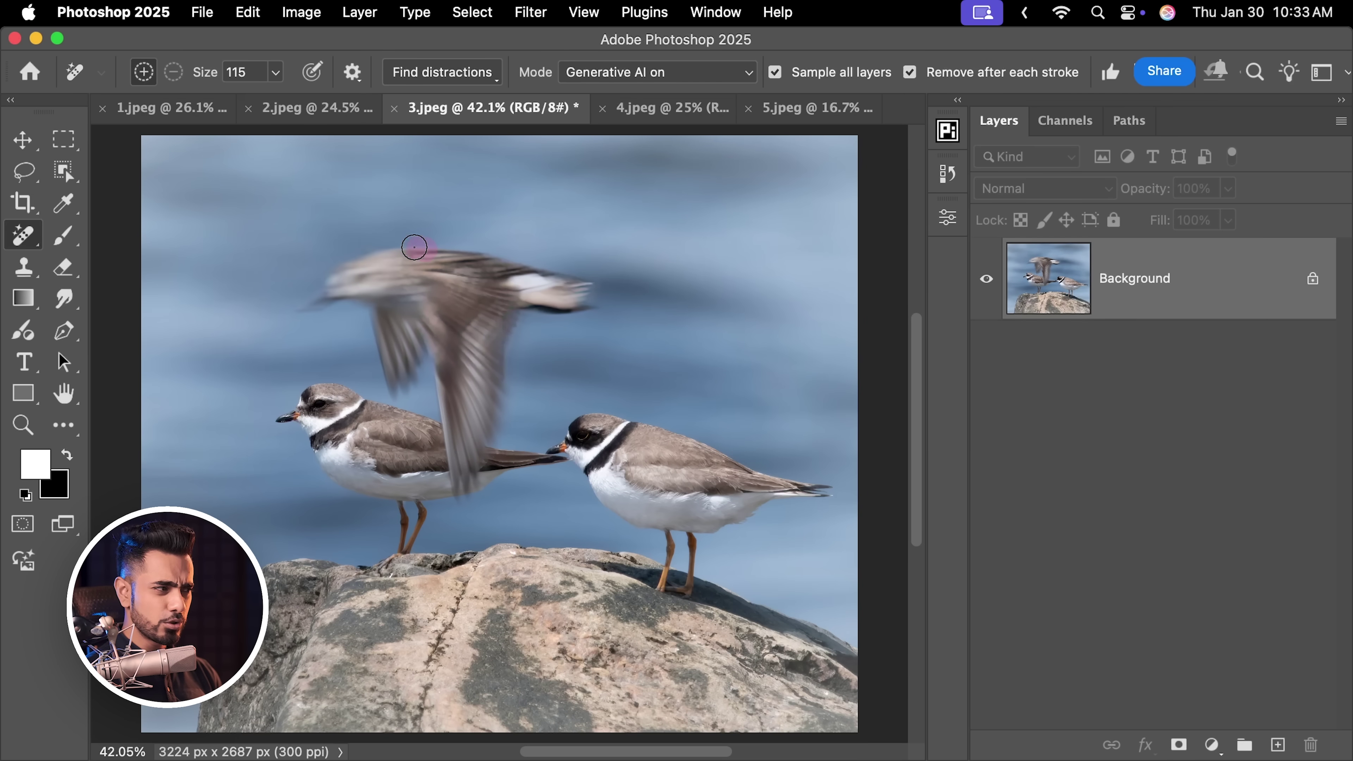
Mark the flying bird, turn off Remove after each stroke, and set Mode to Auto
{"action": "mouse_move", "coordinate": [370, 338]}
{"action": "left_mouse_down"}
{"action": "mouse_move", "coordinate": [414, 347]}
{"action": "mouse_move", "coordinate": [413, 314]}
{"action": "left_mouse_up"}
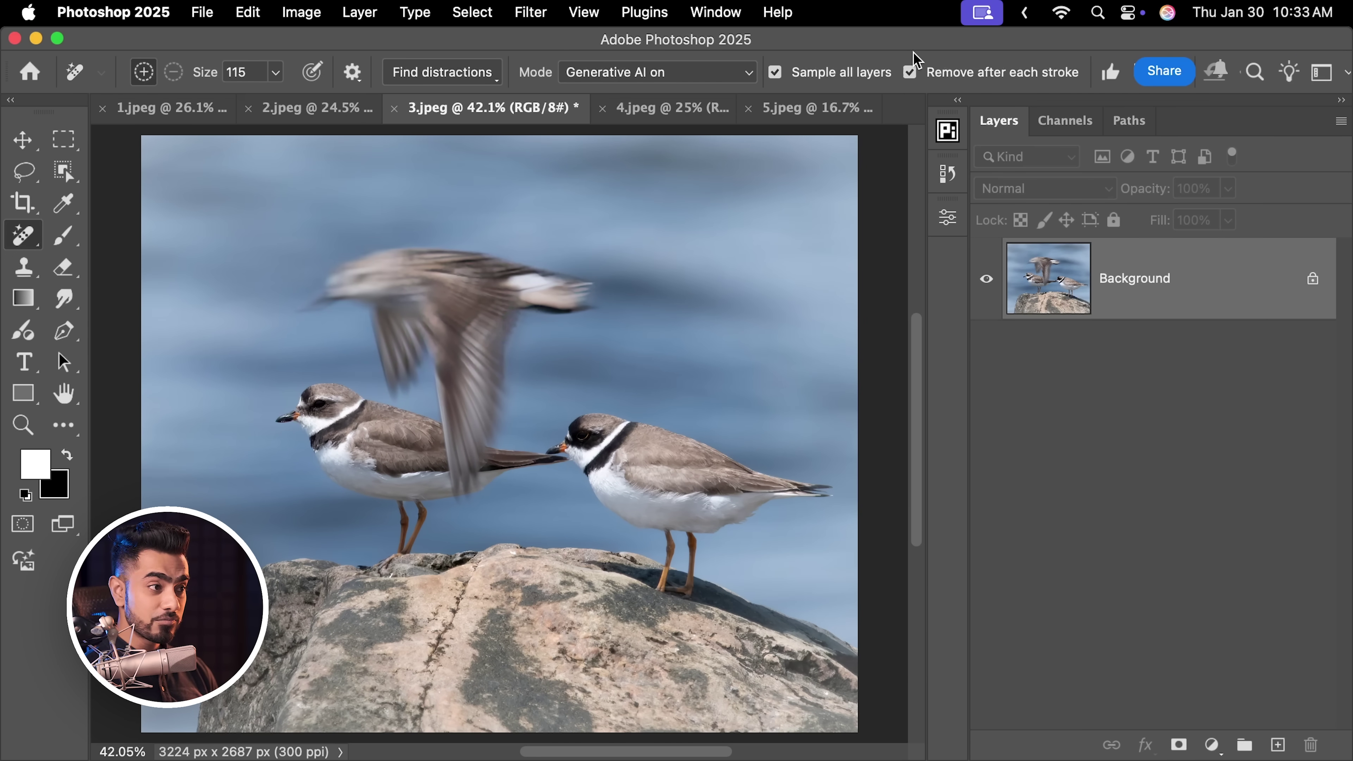
{"action": "left_click", "coordinate": [911, 74]}
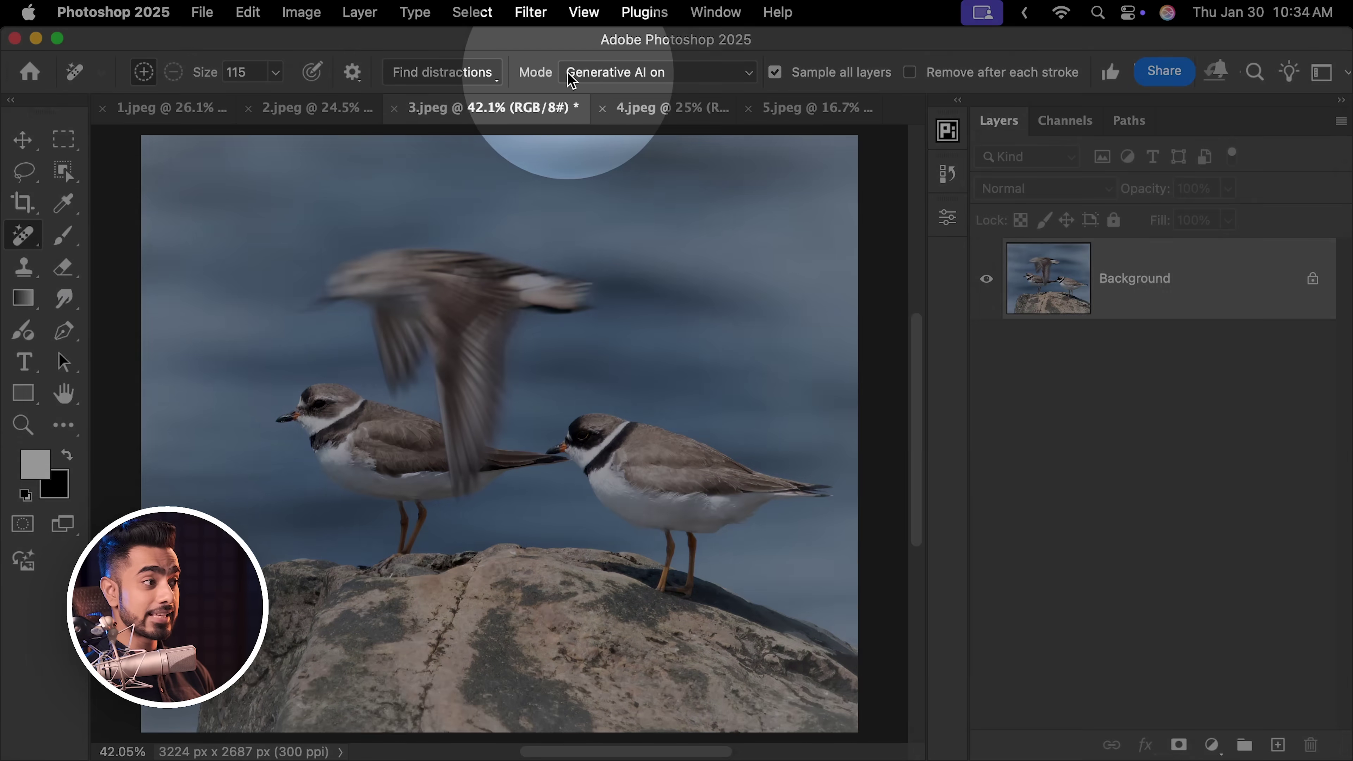
{"action": "left_click", "coordinate": [567, 65]}
{"action": "left_click", "coordinate": [594, 45]}
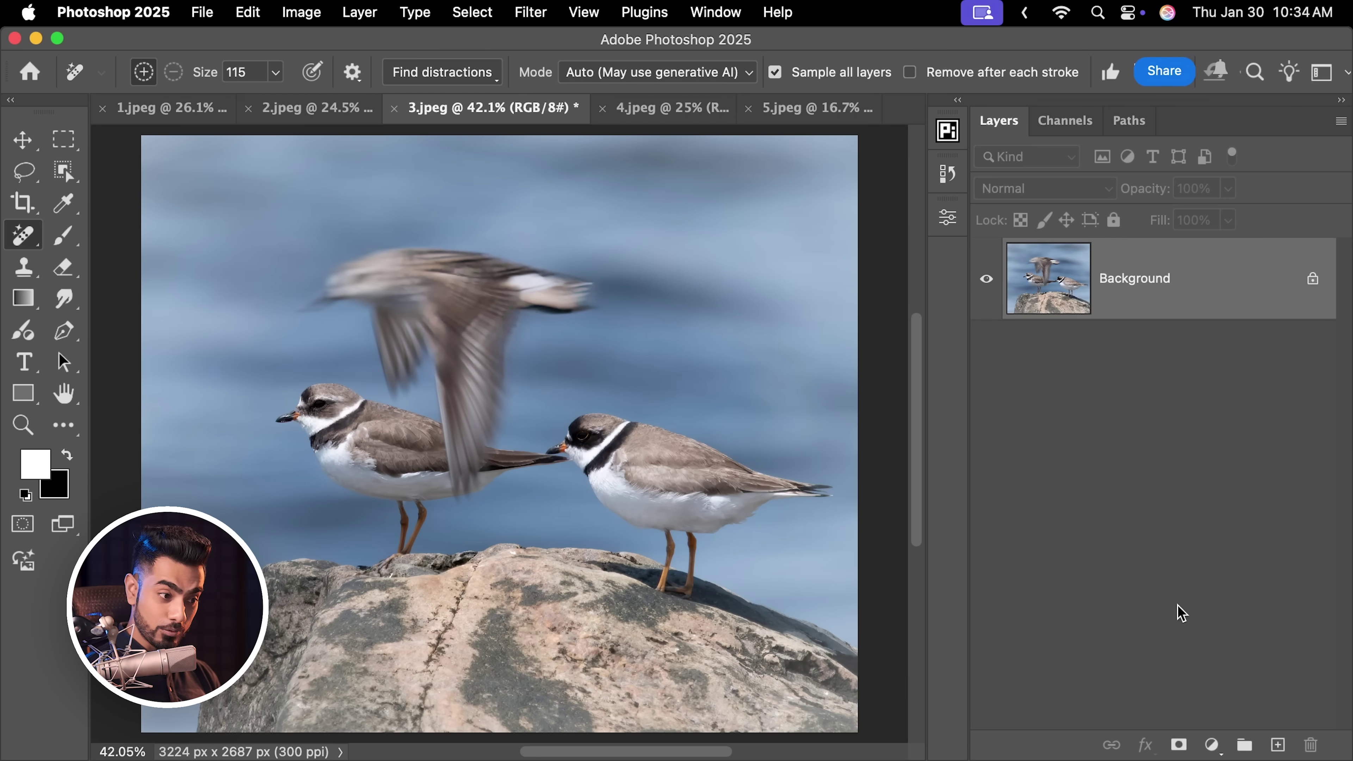
On a new empty layer, outline the blurred flying bird in 3.jpeg from head to wing
{"action": "left_click", "coordinate": [1277, 745]}
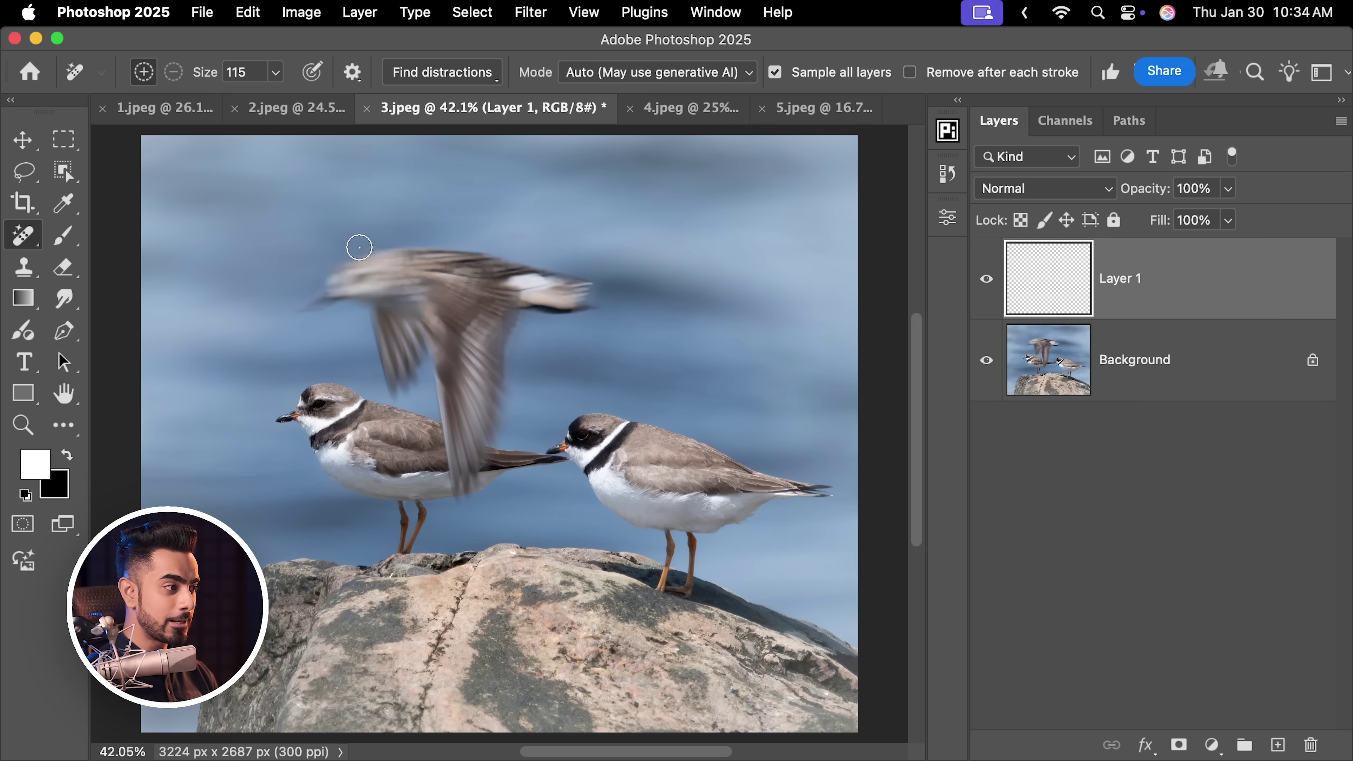
{"action": "left_click_drag", "start_coordinate": [361, 247], "coordinate": [332, 281]}
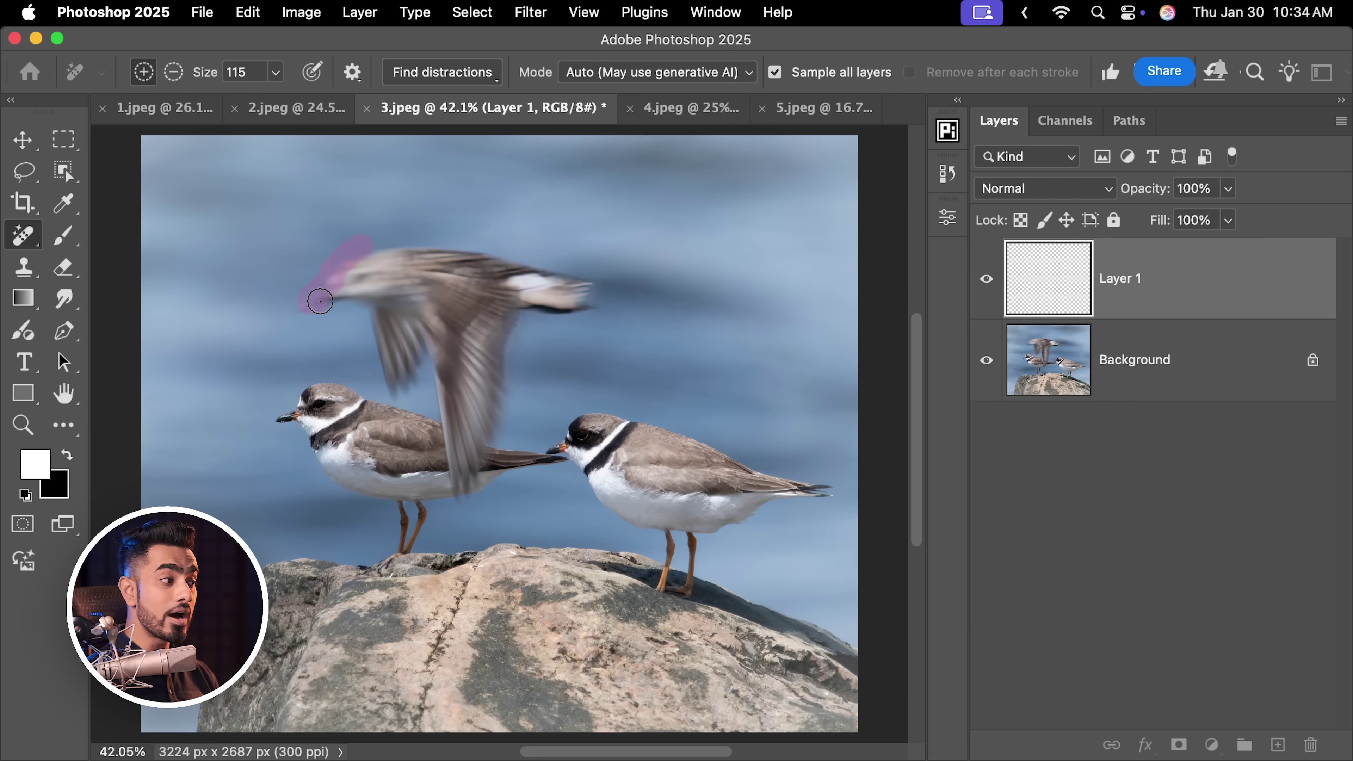
{"action": "left_click_drag", "start_coordinate": [373, 301], "coordinate": [379, 338]}
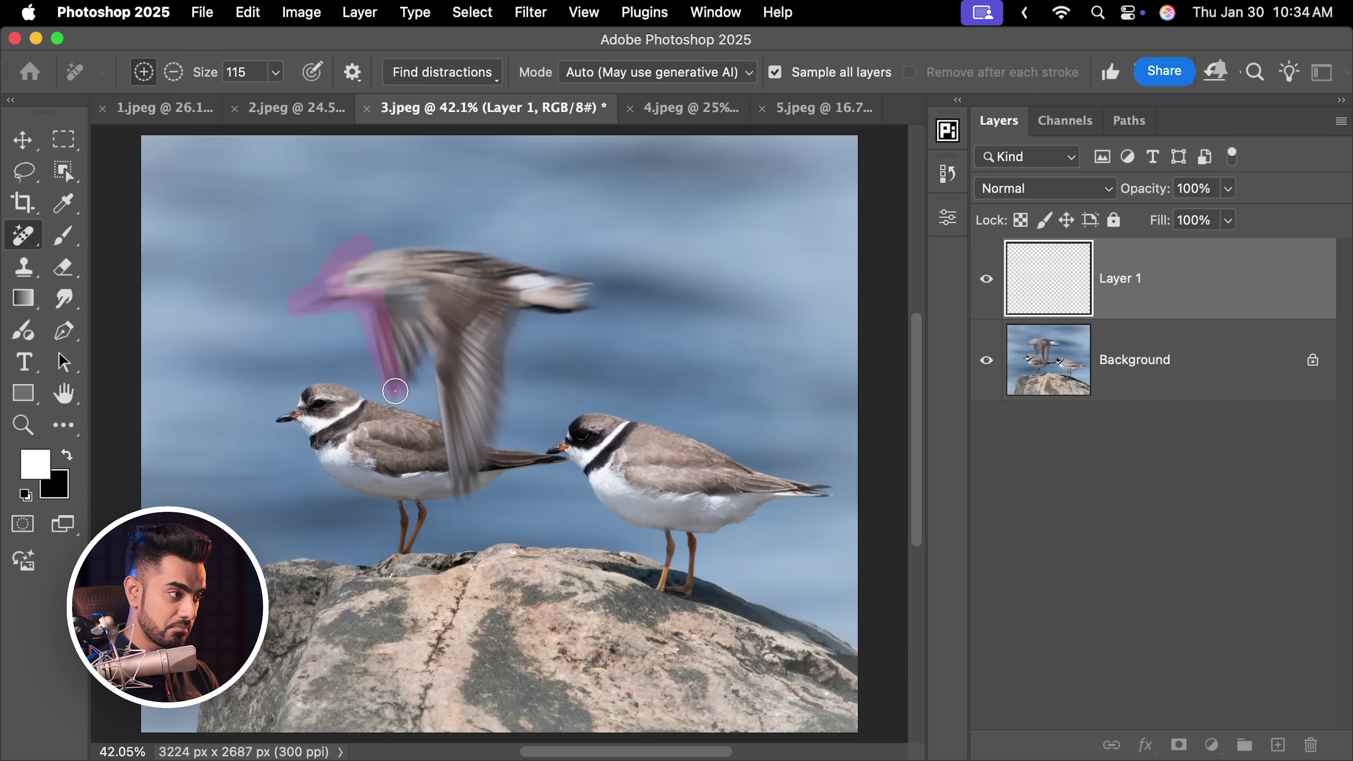
{"action": "mouse_move", "coordinate": [395, 392]}
{"action": "left_mouse_down"}
{"action": "mouse_move", "coordinate": [421, 362]}
{"action": "mouse_move", "coordinate": [462, 485]}
{"action": "mouse_move", "coordinate": [589, 312]}
{"action": "mouse_move", "coordinate": [384, 247]}
{"action": "mouse_move", "coordinate": [463, 287]}
{"action": "left_mouse_up"}
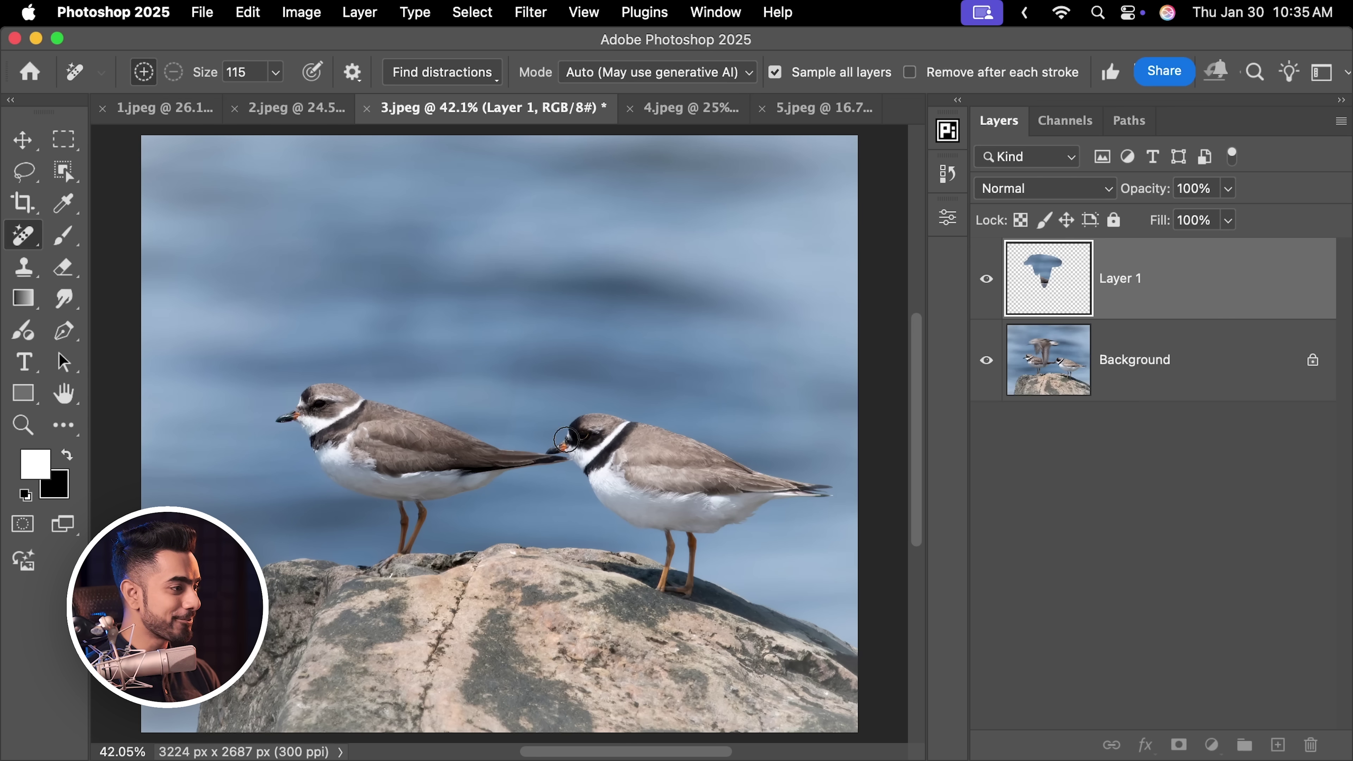
{"action": "scroll", "coordinate": [541, 439], "scroll_direction": "up", "scroll_amount": 5}
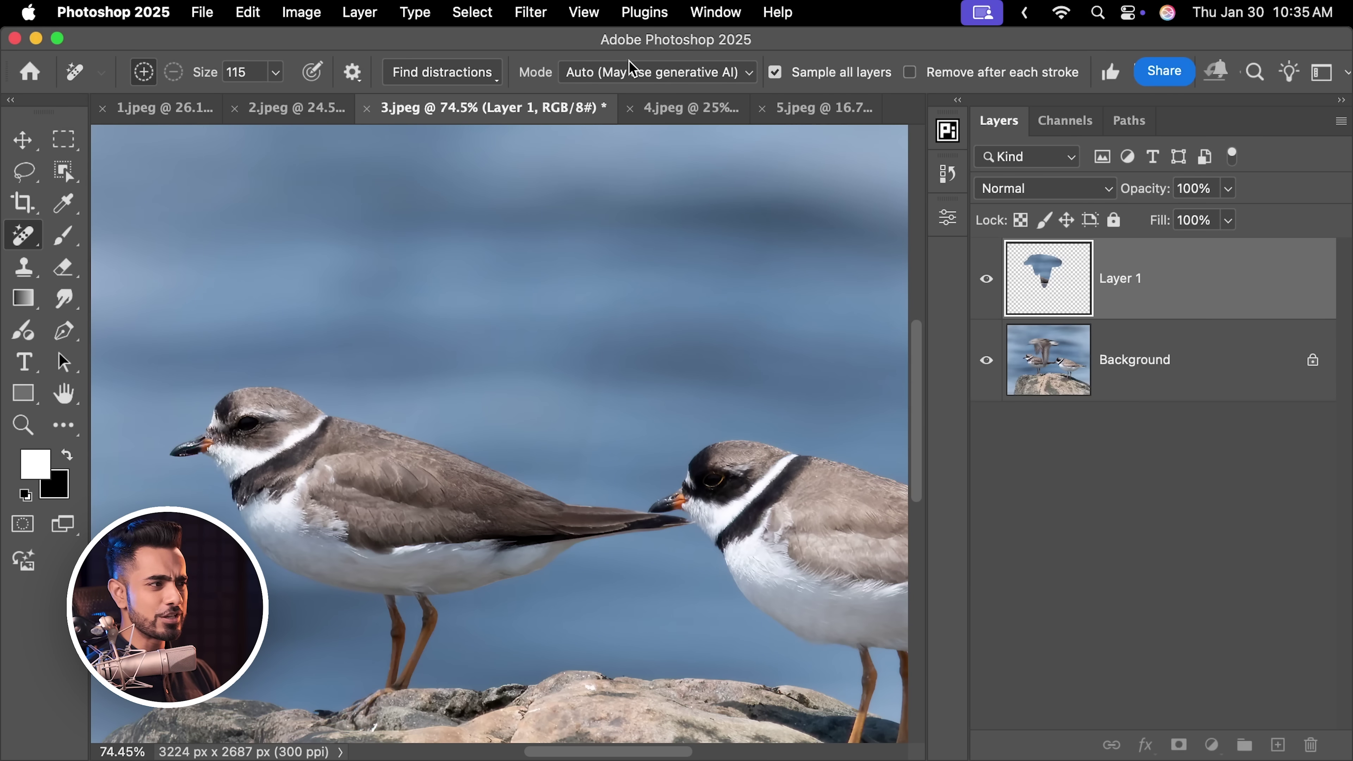
Remove with Generative AI off at brush size 70, fit the photo, and compare Layer 1
{"action": "left_click", "coordinate": [644, 74]}
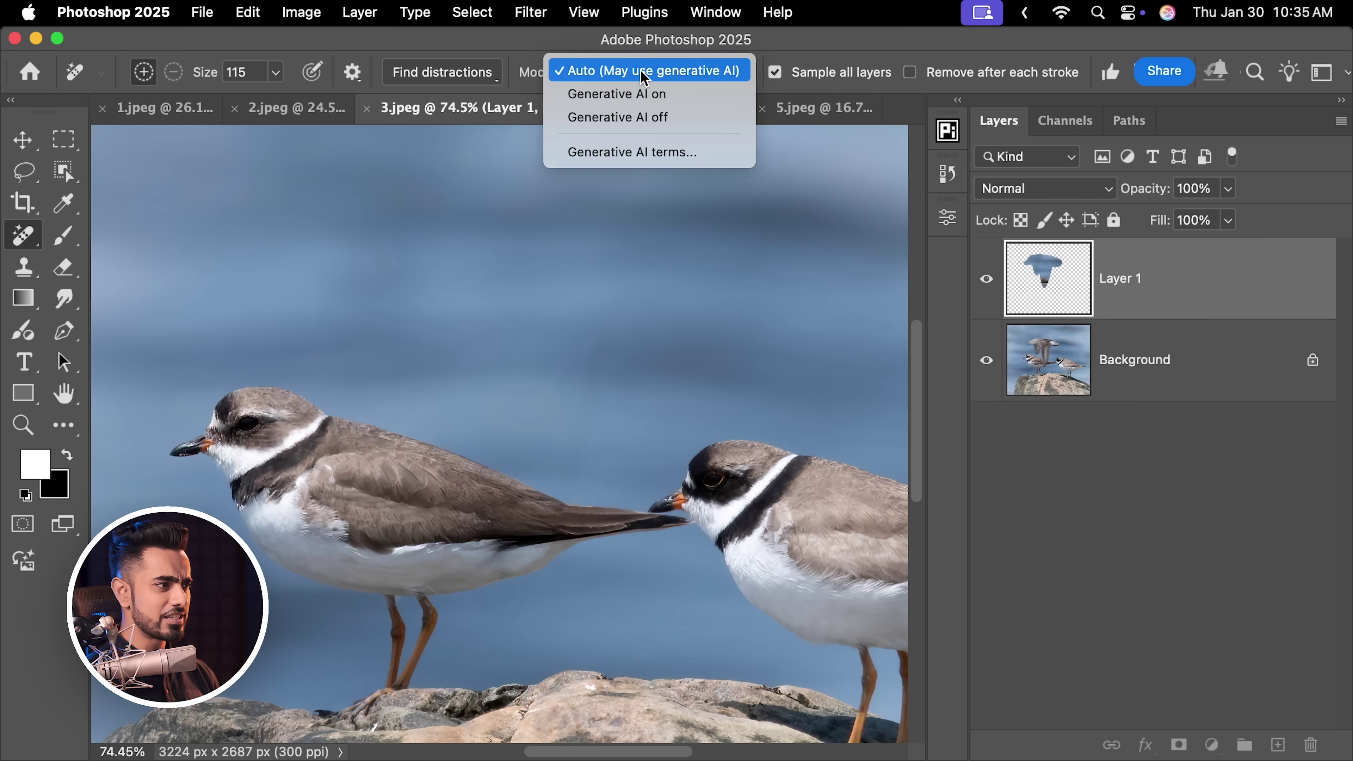
{"action": "left_click", "coordinate": [660, 117]}
{"action": "key", "text": "bracketleft"}
{"action": "key", "text": "bracketleft"}
{"action": "key", "text": "bracketleft"}
{"action": "key", "text": "bracketleft"}
{"action": "mouse_move", "coordinate": [615, 307]}
{"action": "left_mouse_down"}
{"action": "mouse_move", "coordinate": [582, 421]}
{"action": "mouse_move", "coordinate": [606, 399]}
{"action": "mouse_move", "coordinate": [611, 311]}
{"action": "left_mouse_up"}
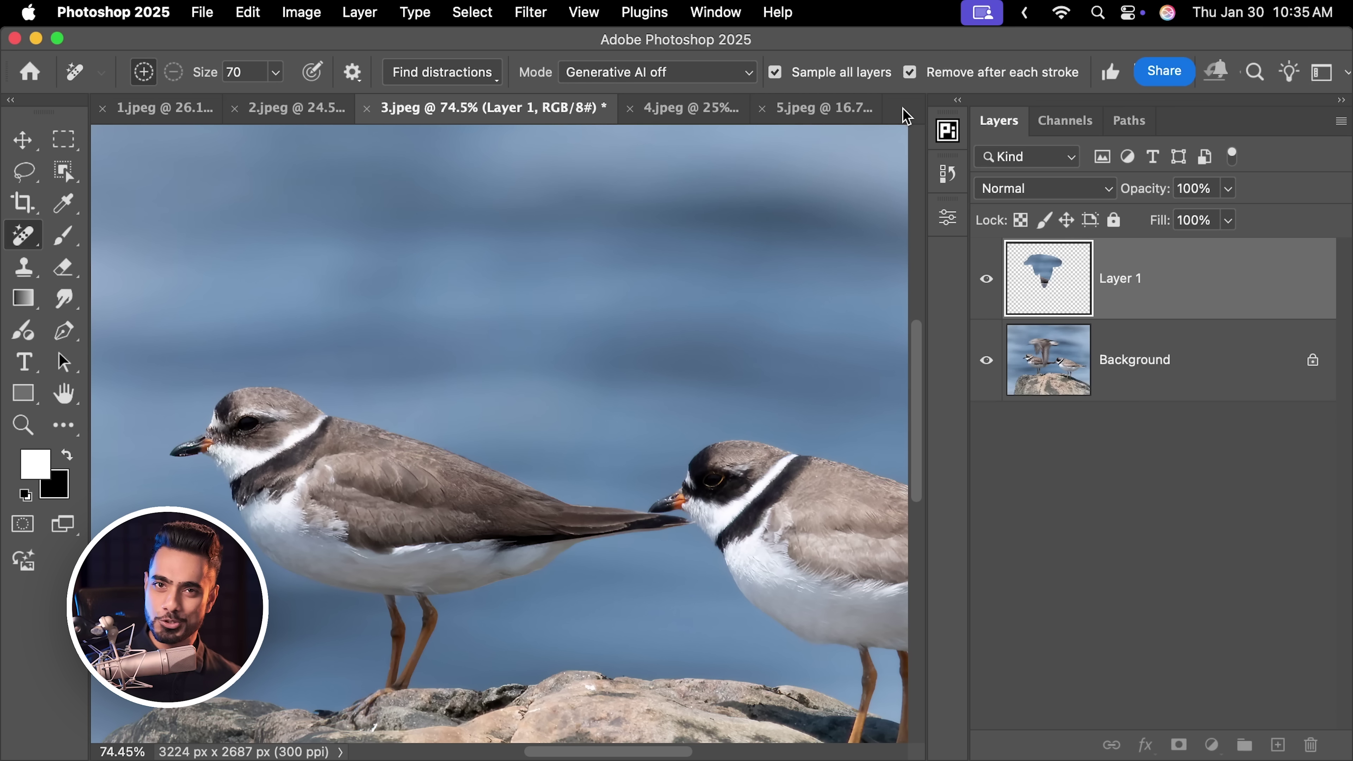
{"action": "key", "text": "super+0"}
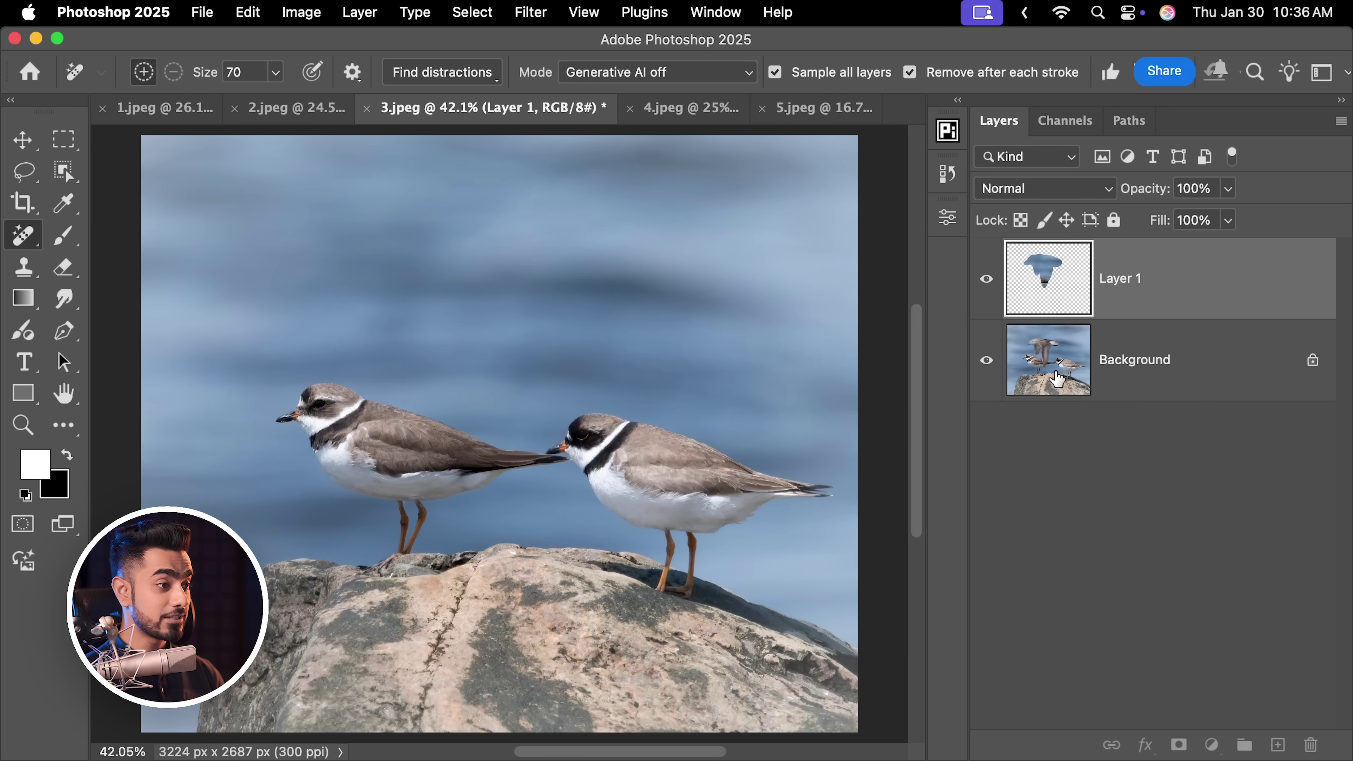
{"action": "left_click", "coordinate": [985, 280]}
{"action": "left_click", "coordinate": [985, 281]}
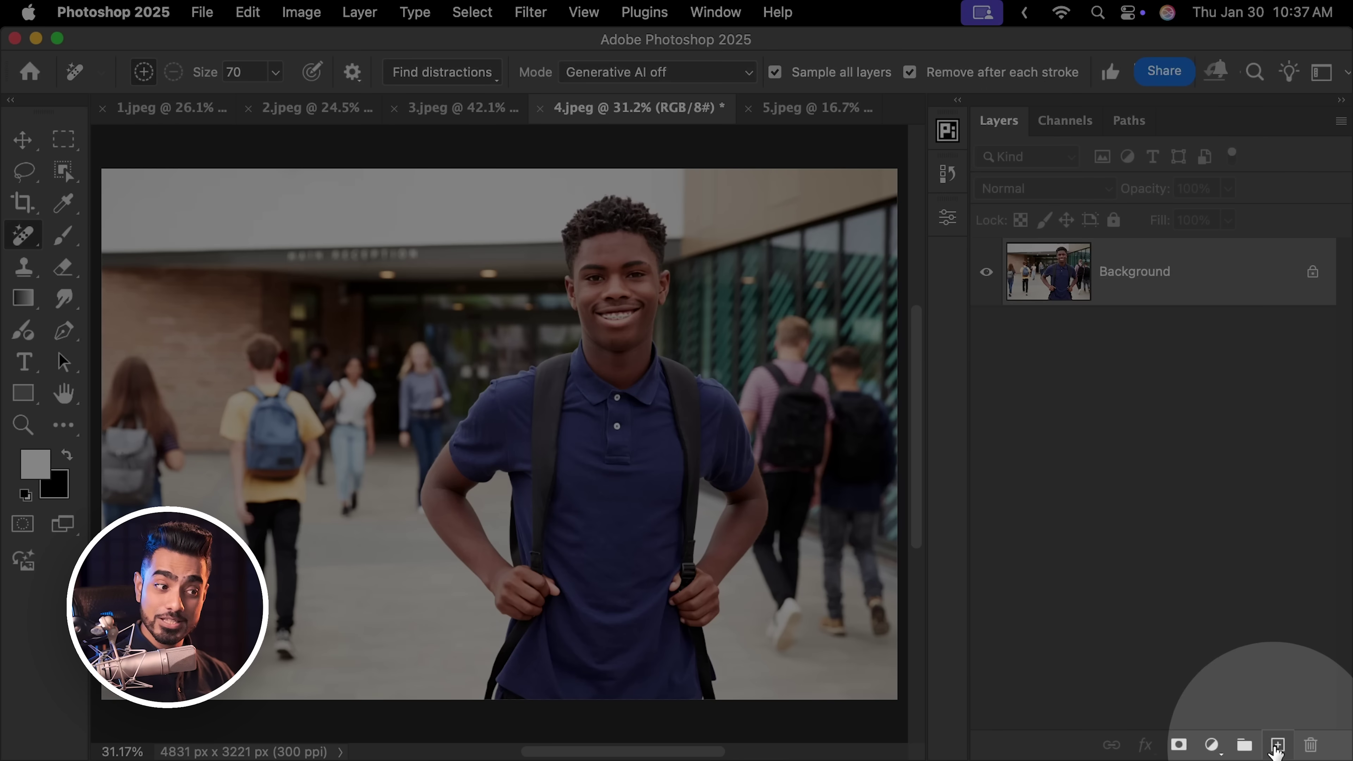
Add an empty Layer 1 to 4.jpeg and run Find distractions > People on the background students
{"action": "left_click", "coordinate": [1278, 744]}
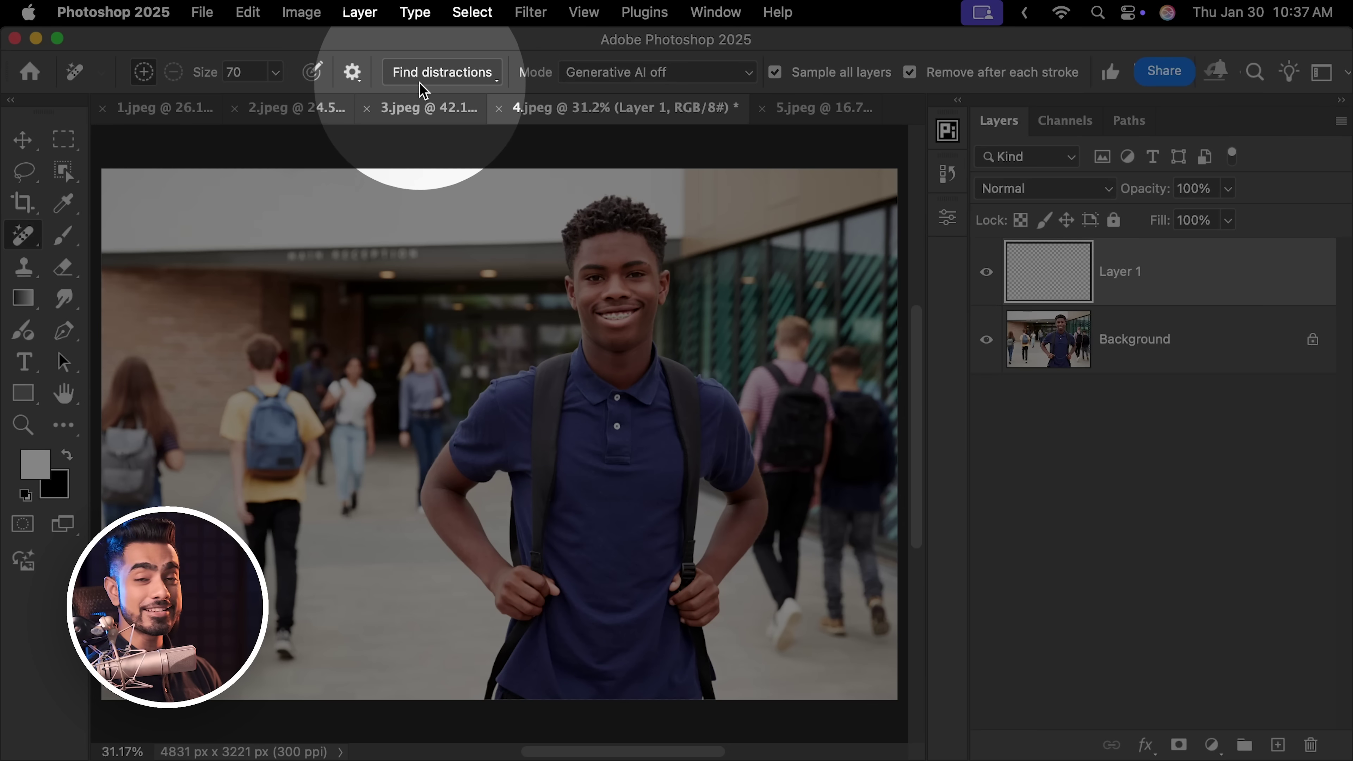
{"action": "left_click", "coordinate": [429, 74]}
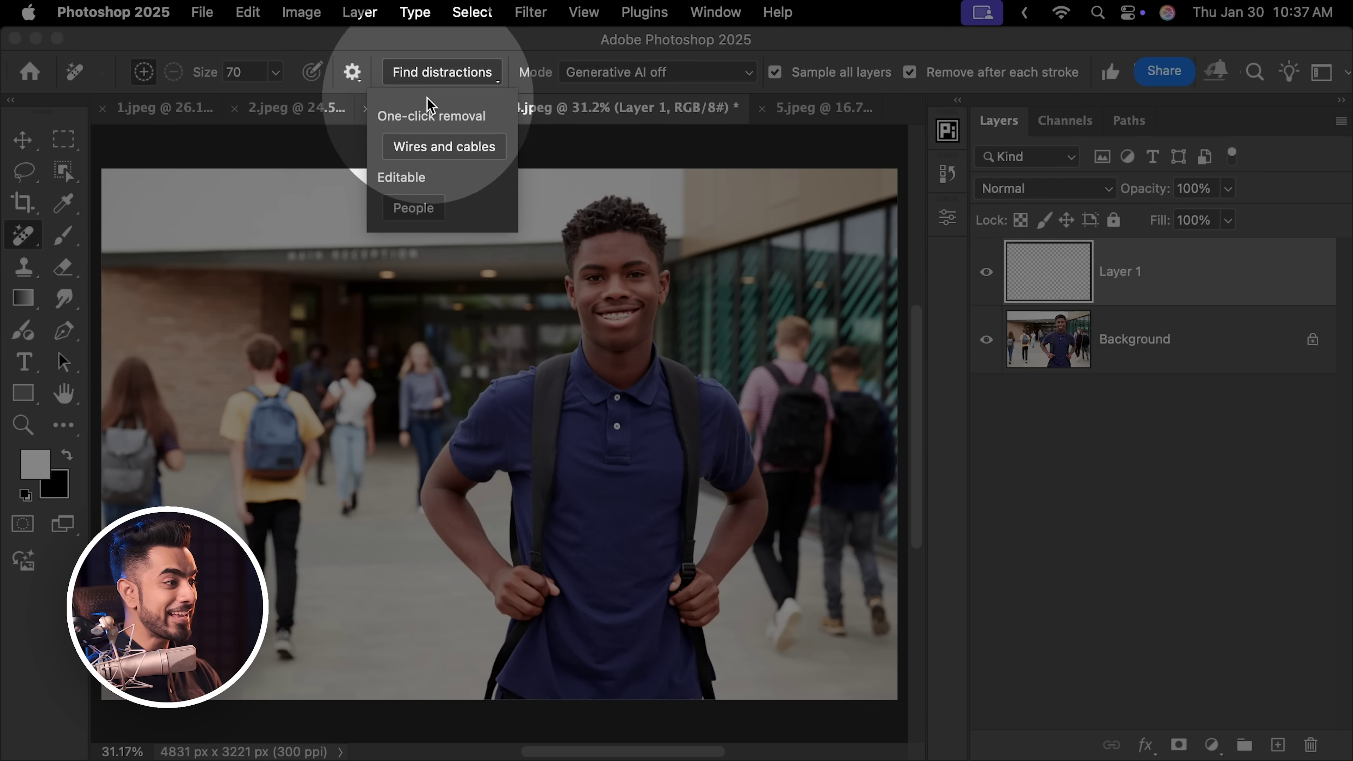
{"action": "left_click", "coordinate": [420, 211]}
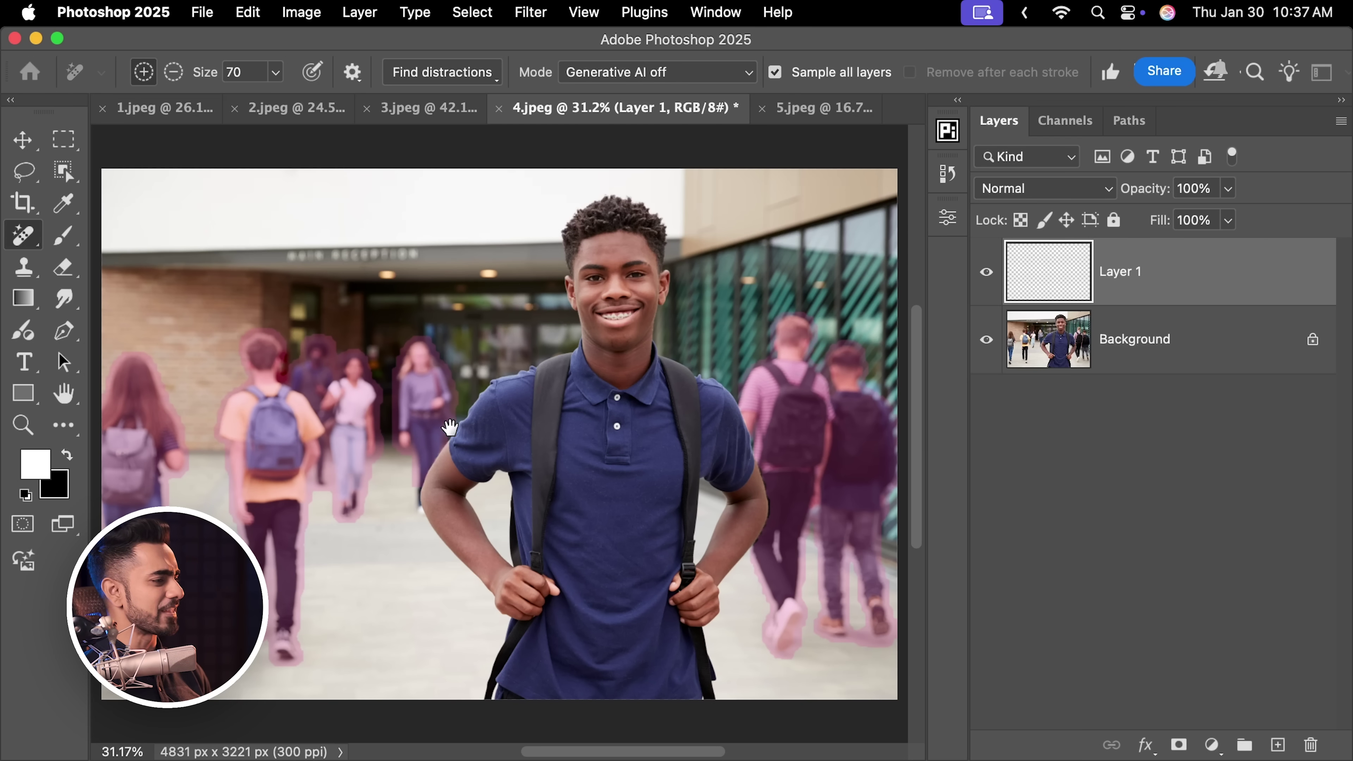
Extend the people removal mask along the boy's arm edge with a size-50 Remove brush
{"action": "left_click_drag", "start_coordinate": [428, 494], "coordinate": [468, 508]}
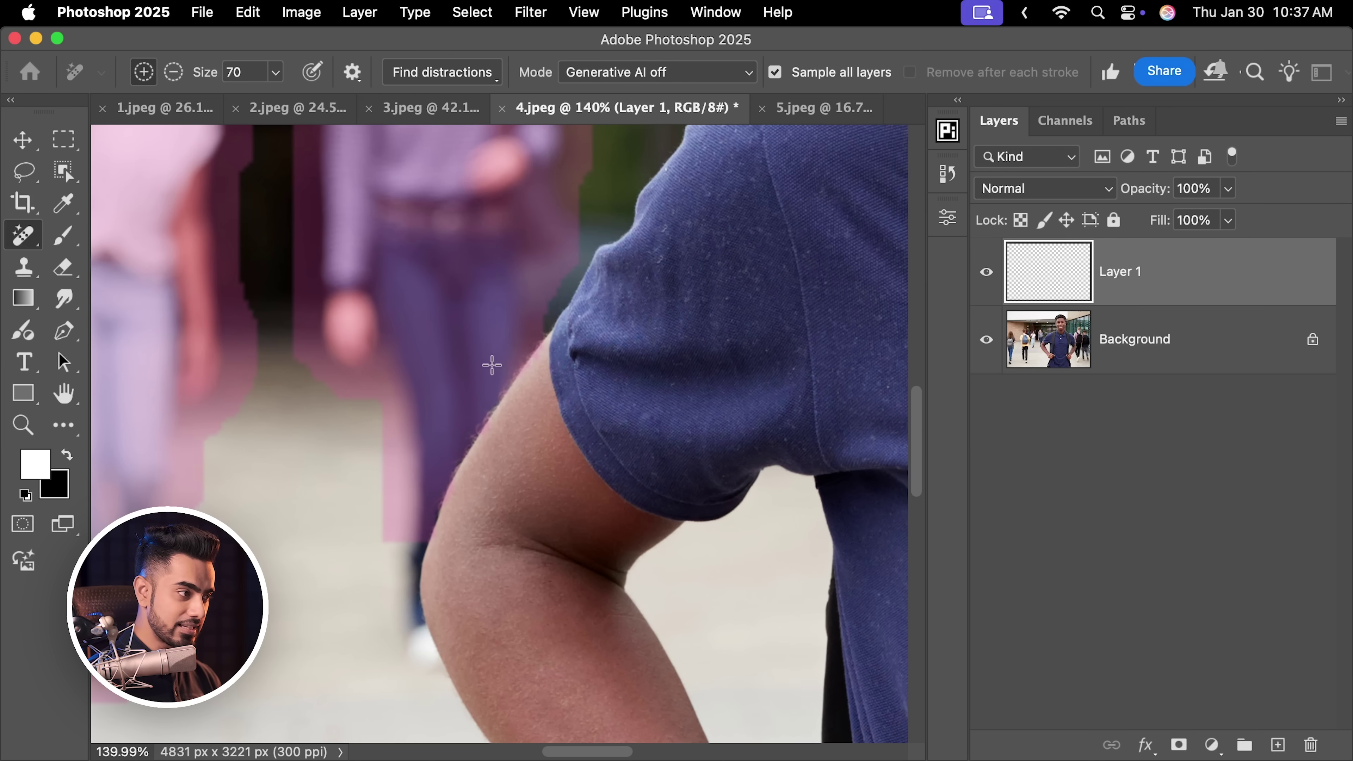
{"action": "key", "text": "bracketleft"}
{"action": "mouse_move", "coordinate": [410, 527]}
{"action": "left_mouse_down"}
{"action": "mouse_move", "coordinate": [397, 617]}
{"action": "mouse_move", "coordinate": [401, 582]}
{"action": "mouse_move", "coordinate": [443, 687]}
{"action": "left_mouse_up"}
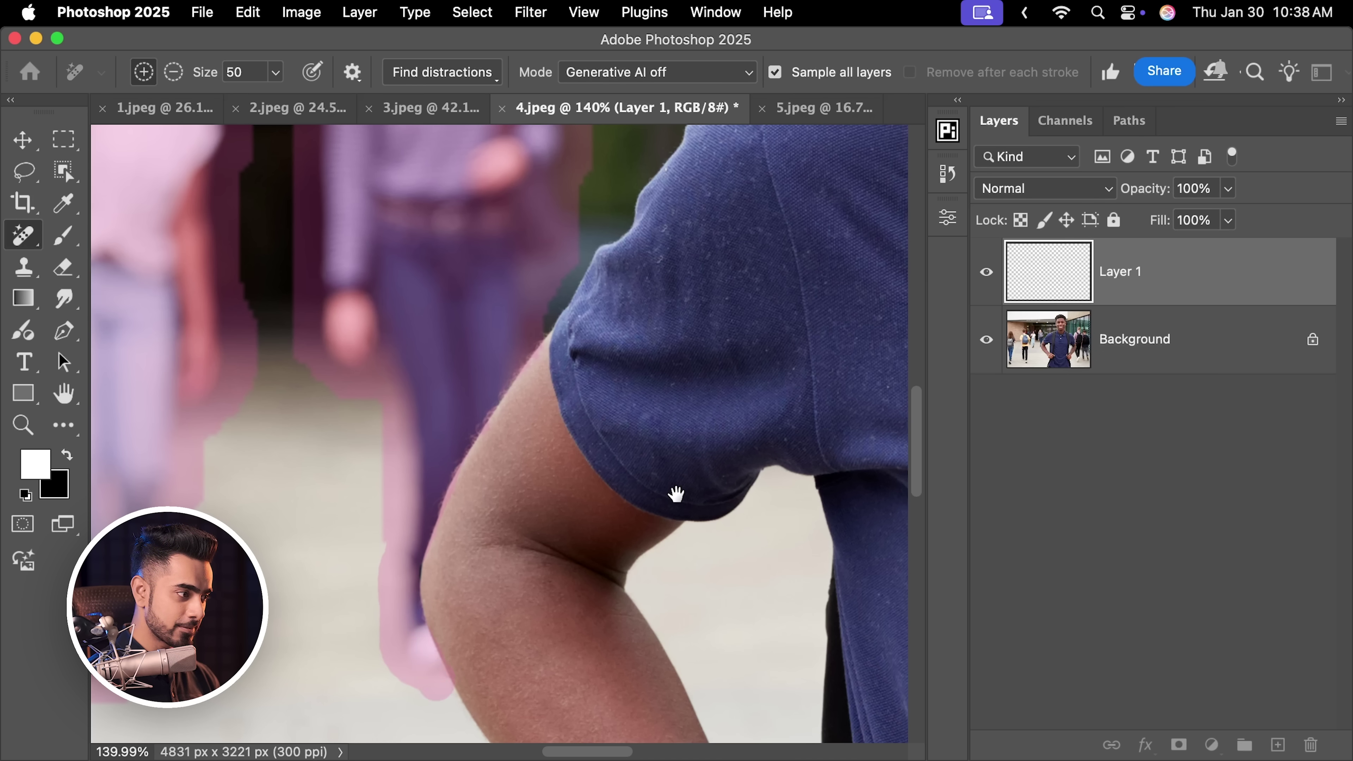
{"action": "left_click_drag", "start_coordinate": [670, 493], "coordinate": [303, 387]}
{"action": "scroll", "coordinate": [541, 526], "scroll_direction": "right", "scroll_amount": 6}
{"action": "scroll", "coordinate": [658, 423], "scroll_direction": "up", "scroll_amount": 3}
{"action": "key", "text": "super+0"}
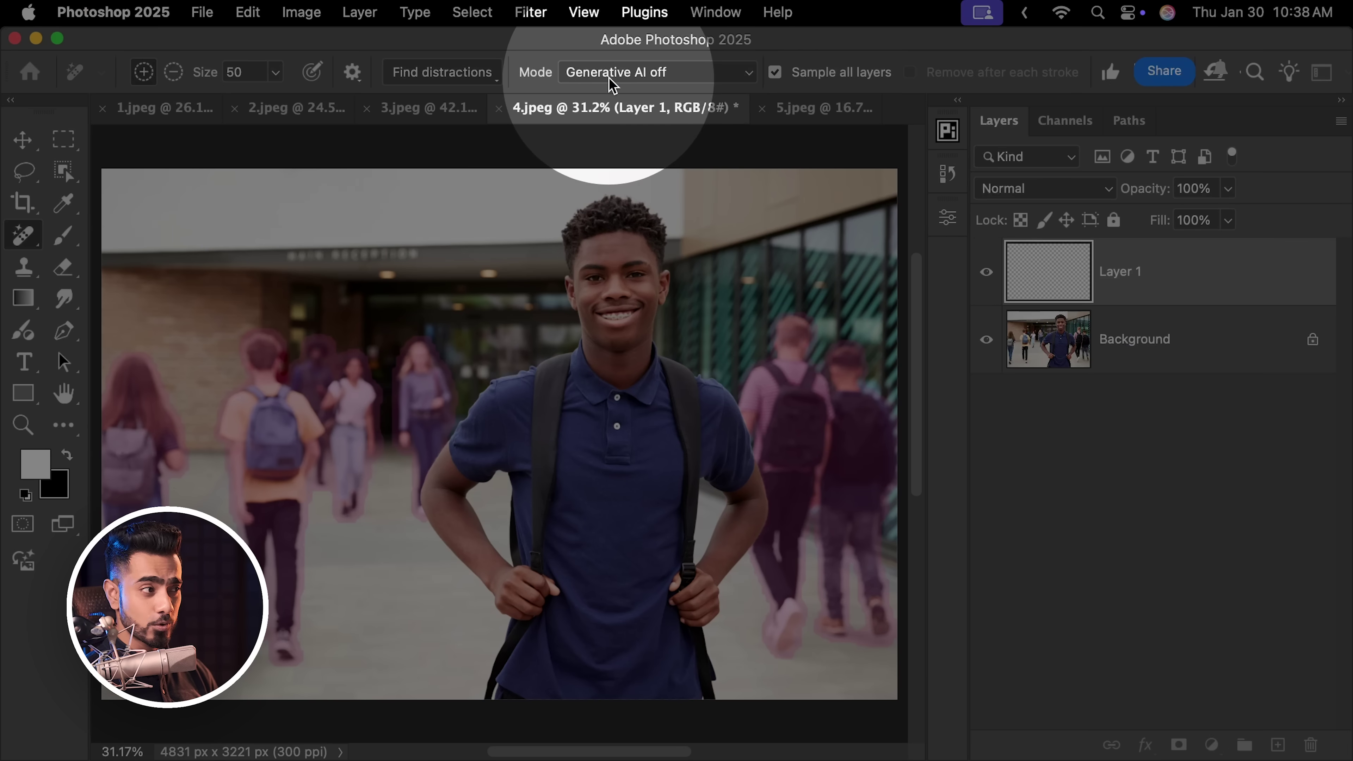
Switch the Remove tool Mode to Generative AI on to erase the background students
{"action": "left_click", "coordinate": [639, 72]}
{"action": "left_click", "coordinate": [638, 52]}
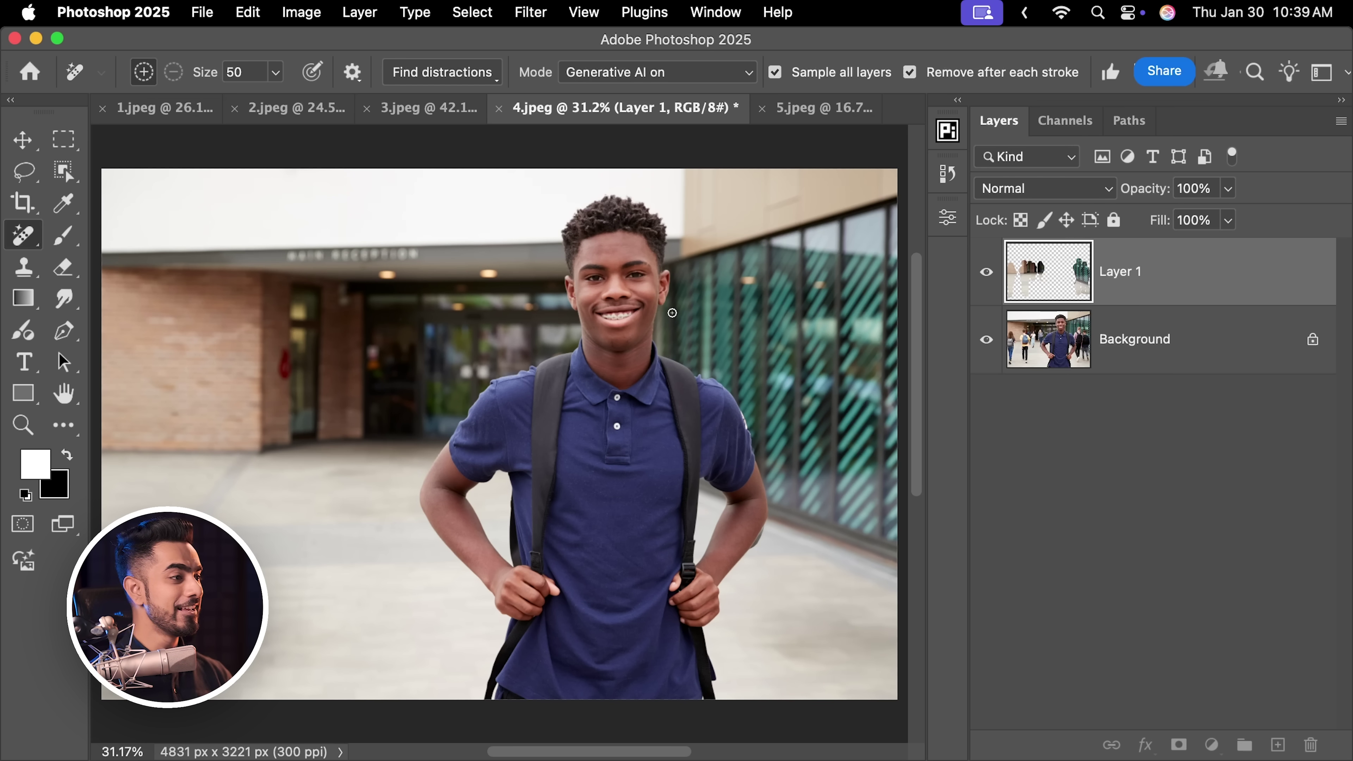
Turn Generative AI off, remove the red wall sign at brush size 35, and compare with Layer 1 hidden
{"action": "left_click", "coordinate": [658, 82]}
{"action": "left_click", "coordinate": [659, 93]}
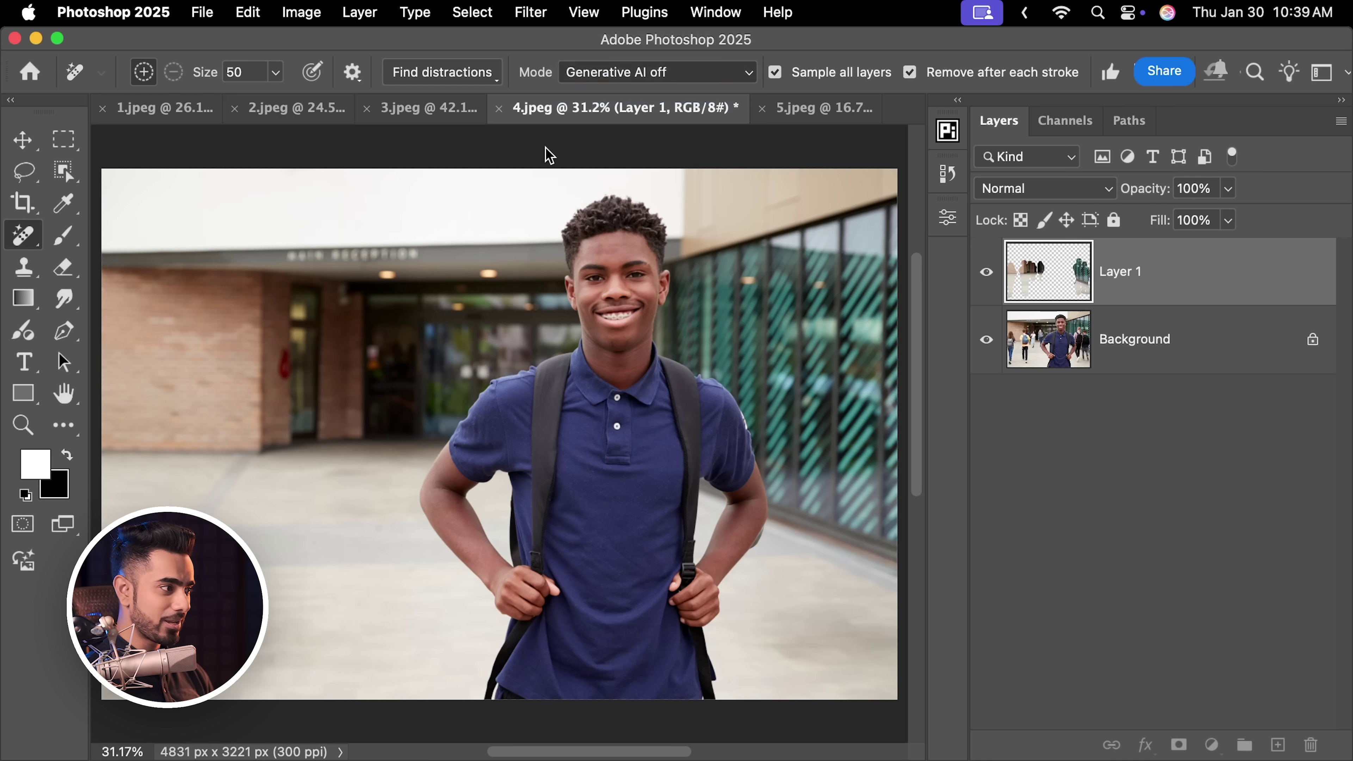
{"action": "mouse_move", "coordinate": [274, 356]}
{"action": "left_mouse_down"}
{"action": "mouse_move", "coordinate": [368, 343]}
{"action": "mouse_move", "coordinate": [329, 373]}
{"action": "mouse_move", "coordinate": [320, 480]}
{"action": "mouse_move", "coordinate": [339, 496]}
{"action": "mouse_move", "coordinate": [370, 490]}
{"action": "mouse_move", "coordinate": [392, 421]}
{"action": "mouse_move", "coordinate": [385, 347]}
{"action": "left_mouse_up"}
{"action": "key", "text": "bracketleft"}
{"action": "key", "text": "bracketleft"}
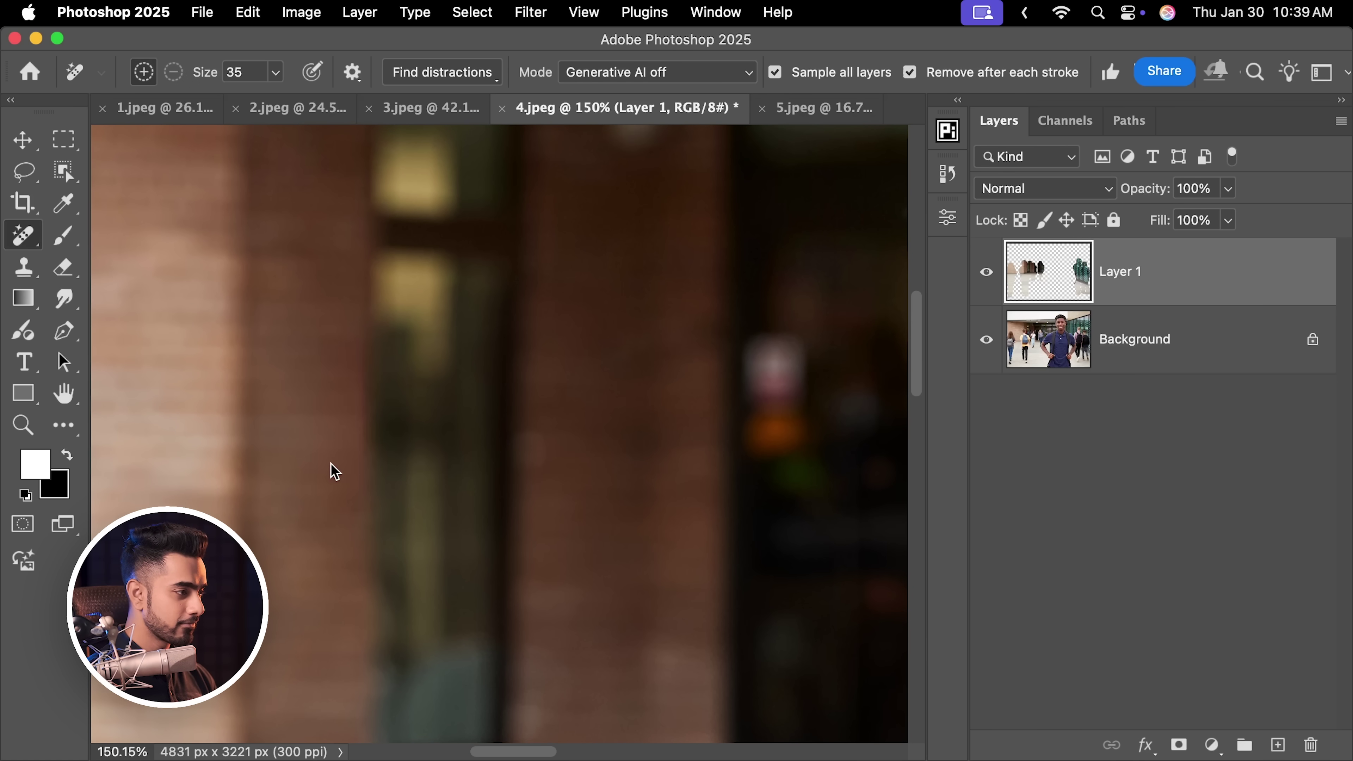
{"action": "key", "text": "super+0"}
{"action": "left_click", "coordinate": [987, 273]}
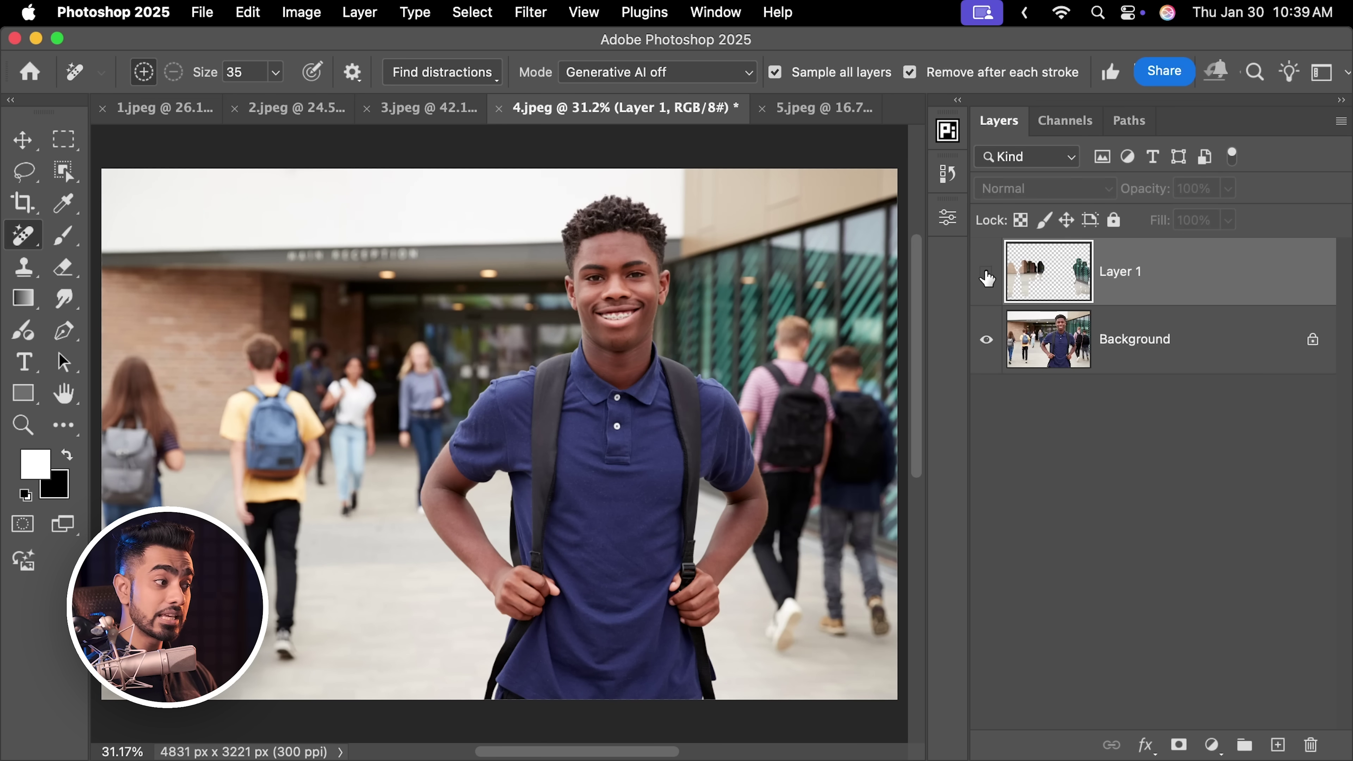
{"action": "left_click", "coordinate": [987, 273]}
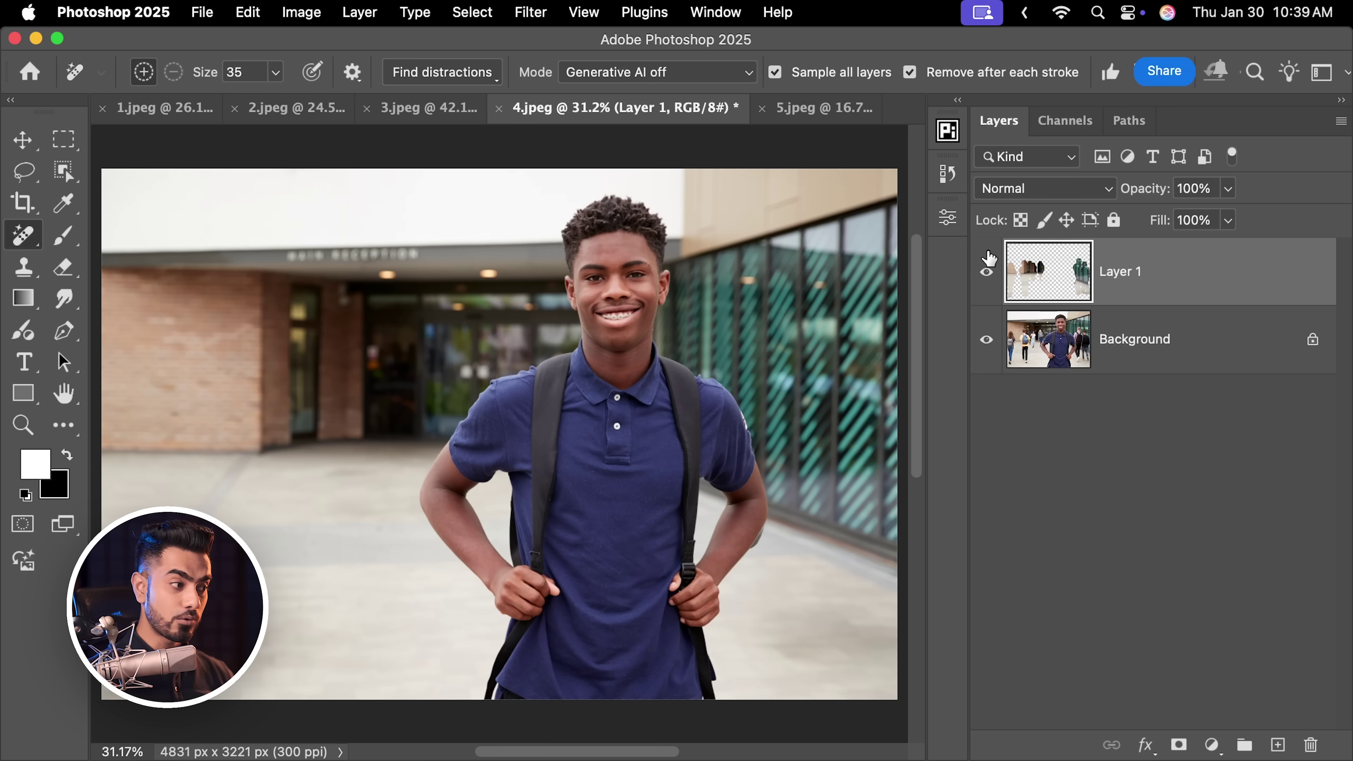
Try removing the grey edge beside the elbow at brush size 25, then undo it
{"action": "scroll", "coordinate": [766, 541], "scroll_direction": "up", "scroll_amount": 8}
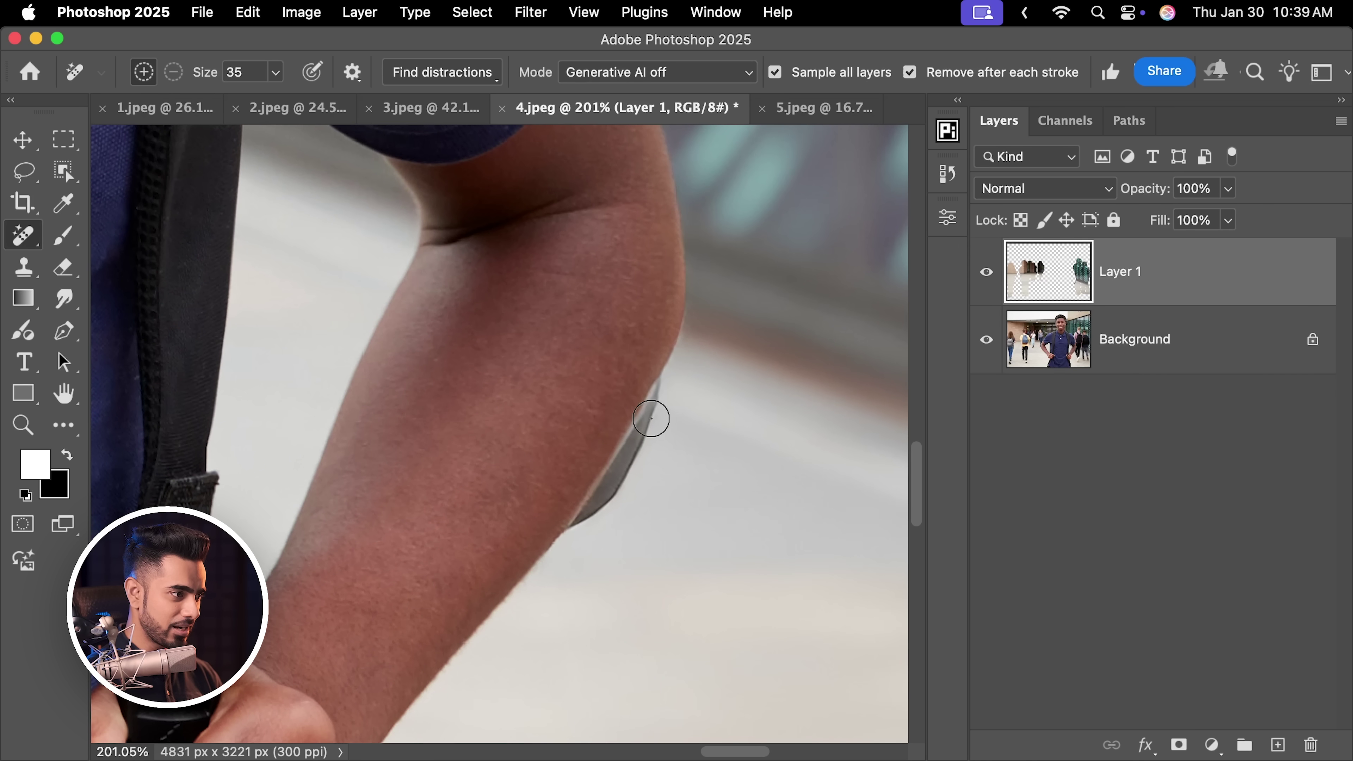
{"action": "key", "text": "bracketleft"}
{"action": "mouse_move", "coordinate": [666, 376]}
{"action": "left_mouse_down"}
{"action": "mouse_move", "coordinate": [582, 510]}
{"action": "mouse_move", "coordinate": [642, 449]}
{"action": "left_mouse_up"}
{"action": "key", "text": "super+z"}
With Generative AI on, erase the grey elbow edge using a size-10 brush
{"action": "left_click", "coordinate": [660, 72]}
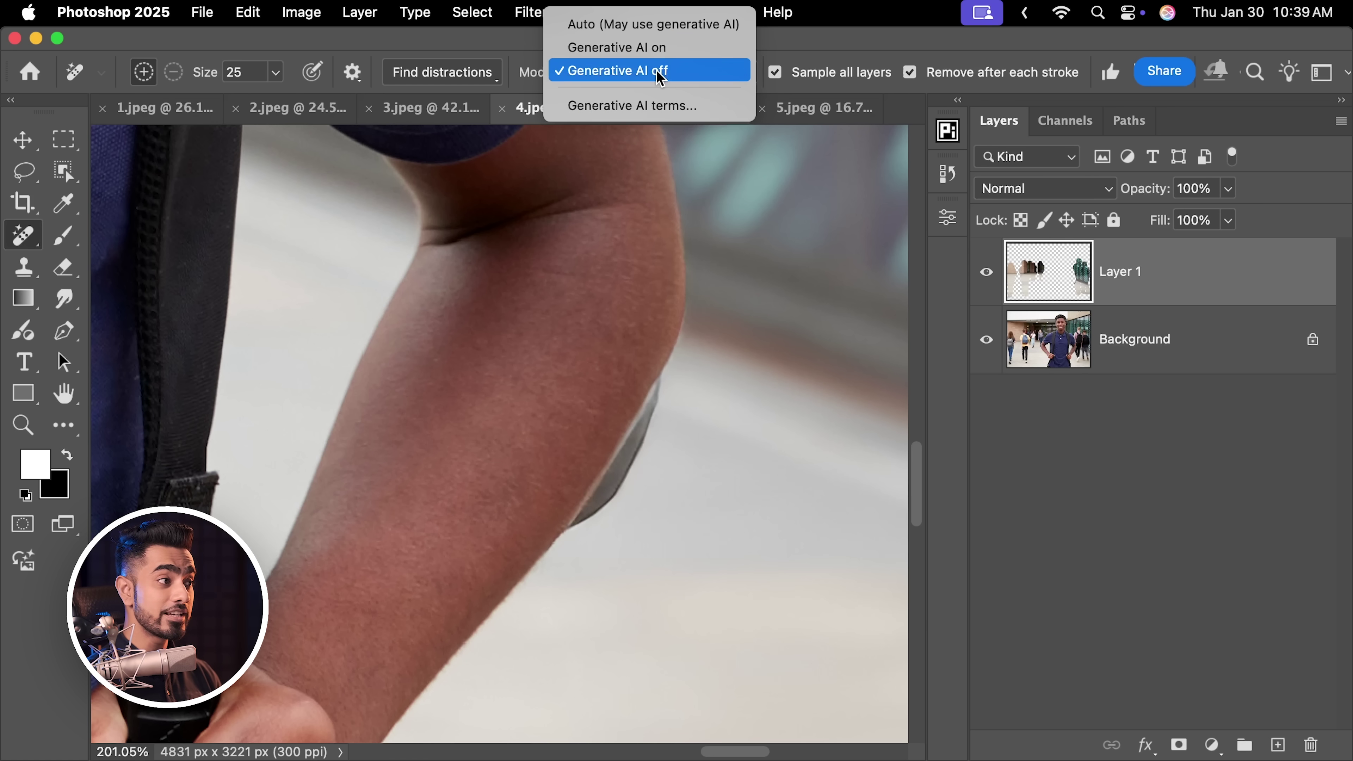
{"action": "left_click", "coordinate": [660, 47]}
{"action": "key", "text": "bracketleft"}
{"action": "key", "text": "bracketleft"}
{"action": "mouse_move", "coordinate": [663, 370]}
{"action": "left_mouse_down"}
{"action": "mouse_move", "coordinate": [613, 480]}
{"action": "mouse_move", "coordinate": [559, 538]}
{"action": "left_mouse_up"}
{"action": "mouse_move", "coordinate": [714, 393]}
{"action": "left_mouse_down"}
{"action": "mouse_move", "coordinate": [589, 423]}
{"action": "mouse_move", "coordinate": [659, 474]}
{"action": "mouse_move", "coordinate": [607, 478]}
{"action": "mouse_move", "coordinate": [573, 511]}
{"action": "left_mouse_up"}
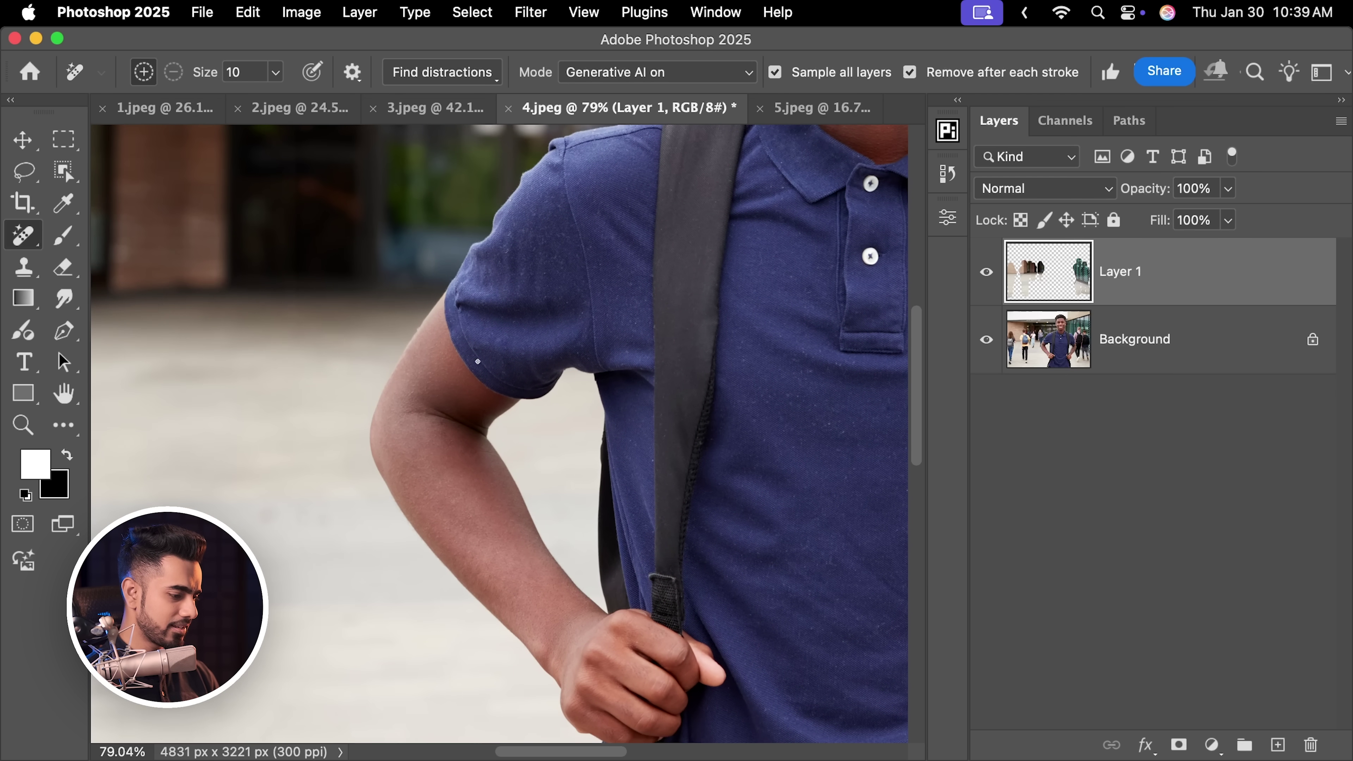
{"action": "key", "text": "super+0"}
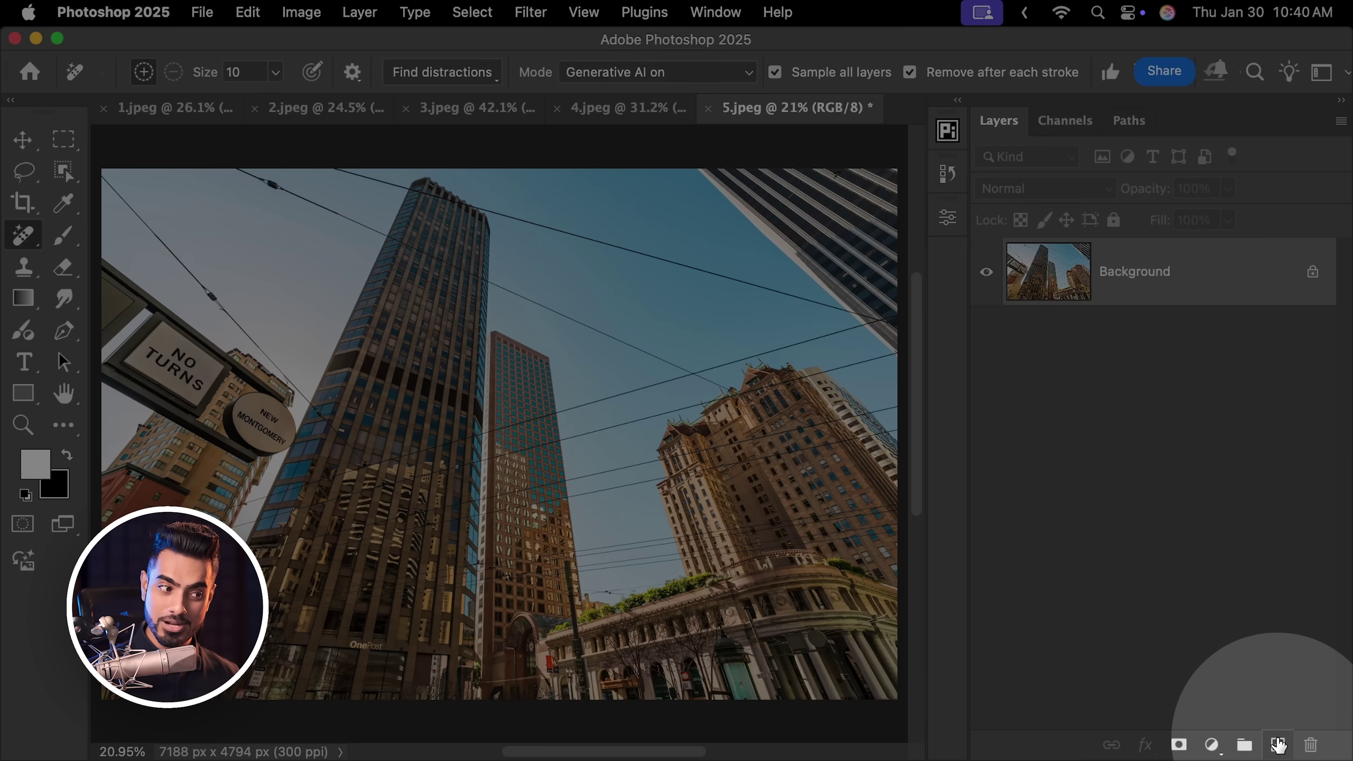
On a new layer in 5.jpeg, set Mode to Auto and remove Wires and cables via Find distractions
{"action": "left_click", "coordinate": [1278, 744]}
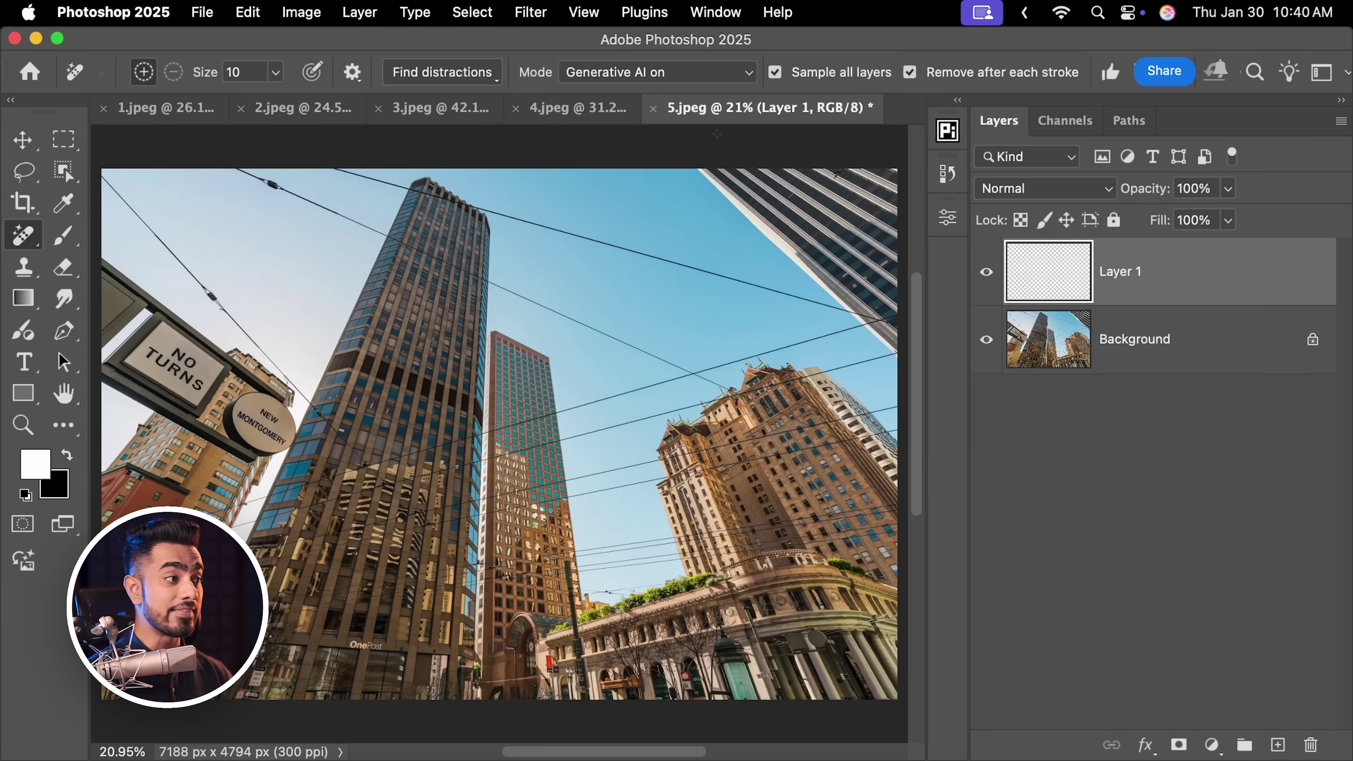
{"action": "left_click", "coordinate": [599, 75]}
{"action": "left_click", "coordinate": [616, 47]}
{"action": "left_click", "coordinate": [436, 77]}
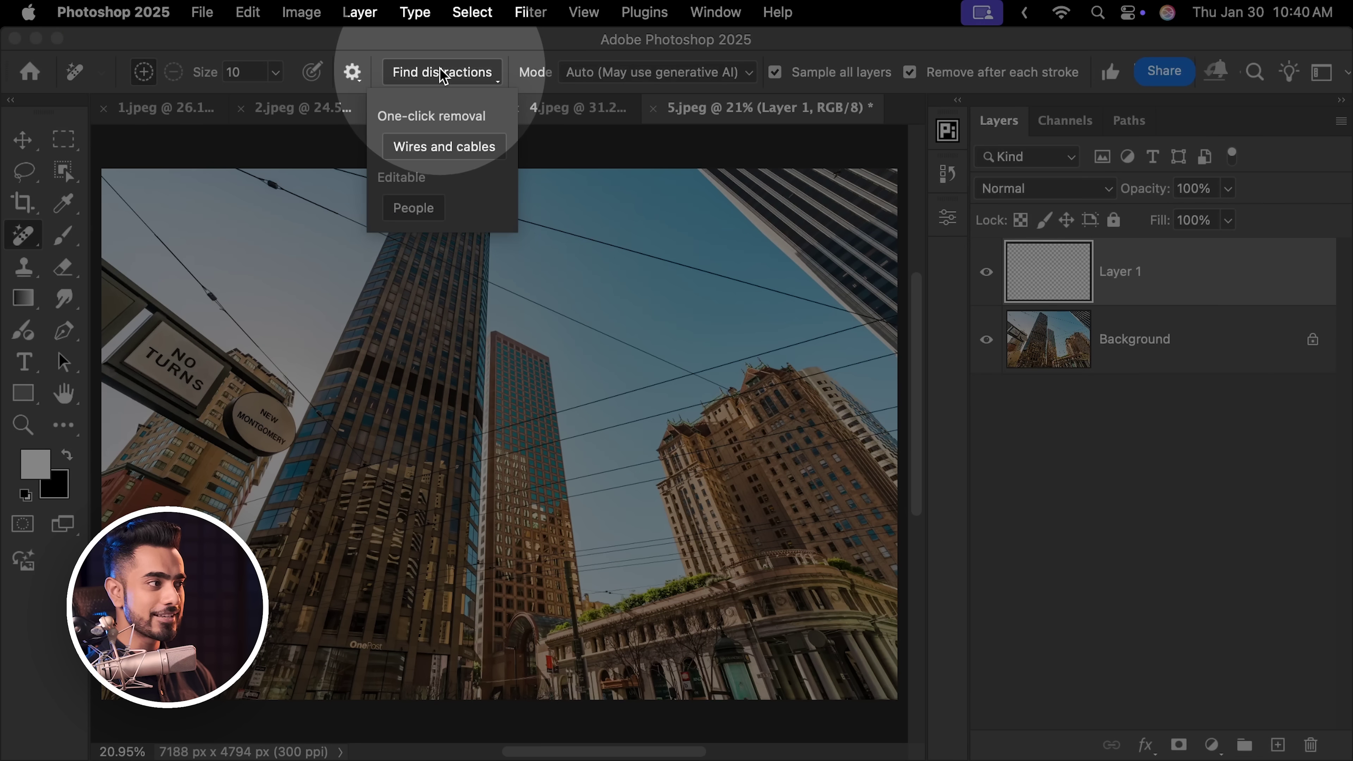
{"action": "left_click", "coordinate": [440, 152]}
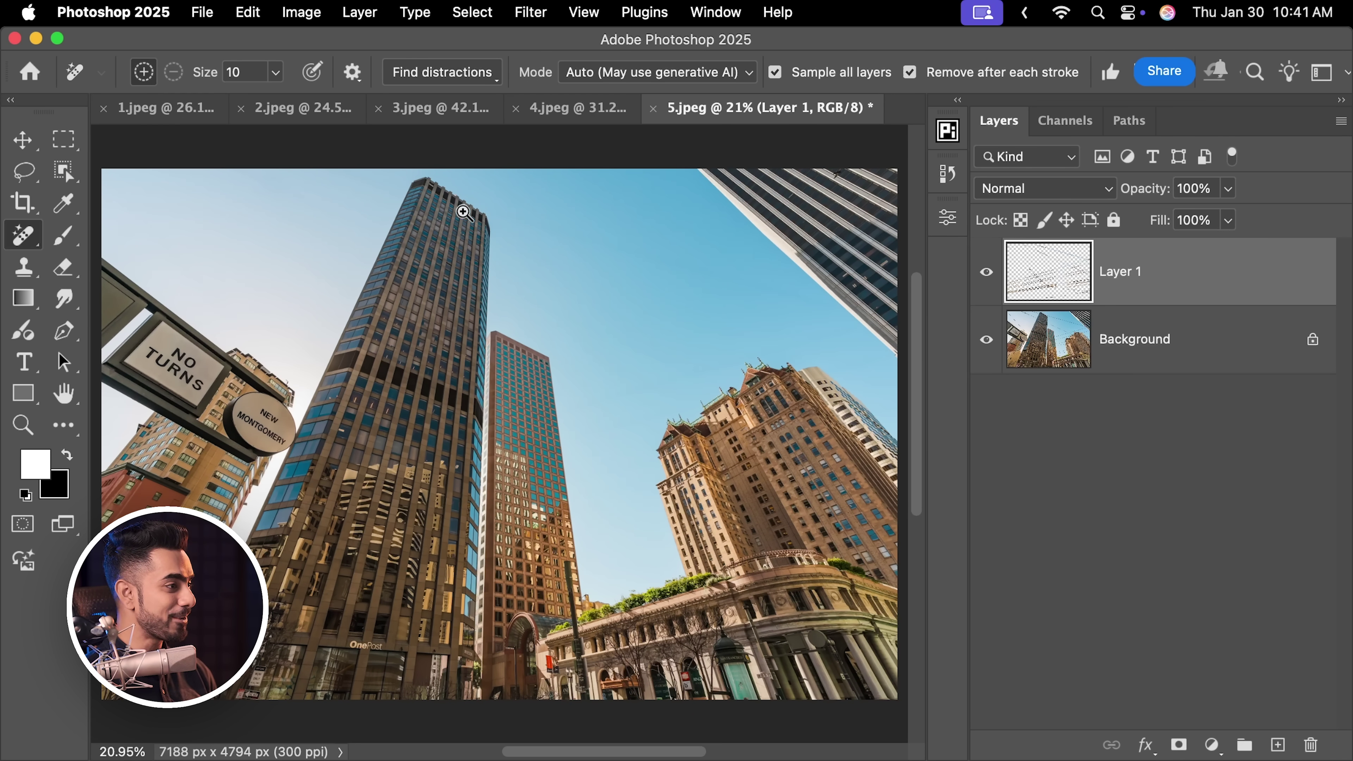
{"action": "left_click_drag", "start_coordinate": [449, 215], "coordinate": [575, 429]}
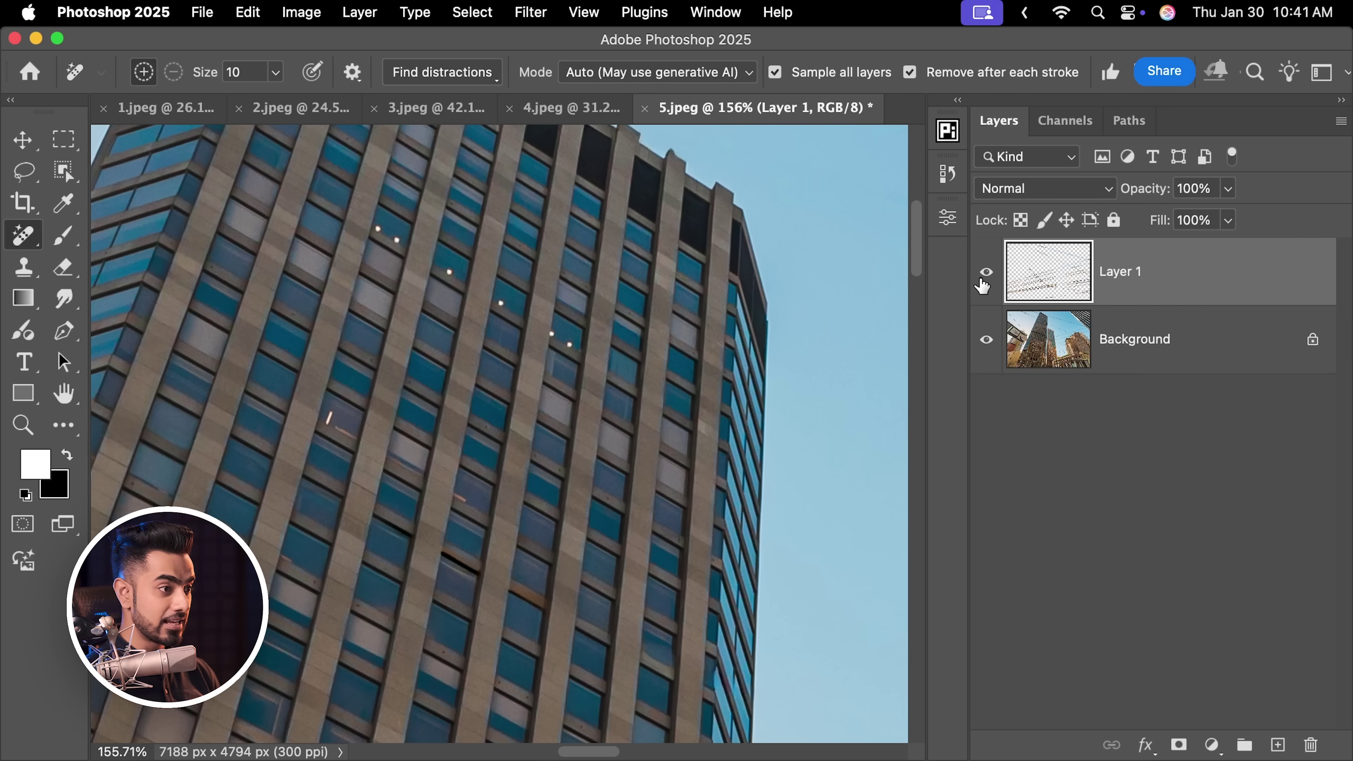
{"action": "left_click", "coordinate": [987, 273]}
{"action": "left_click", "coordinate": [987, 274]}
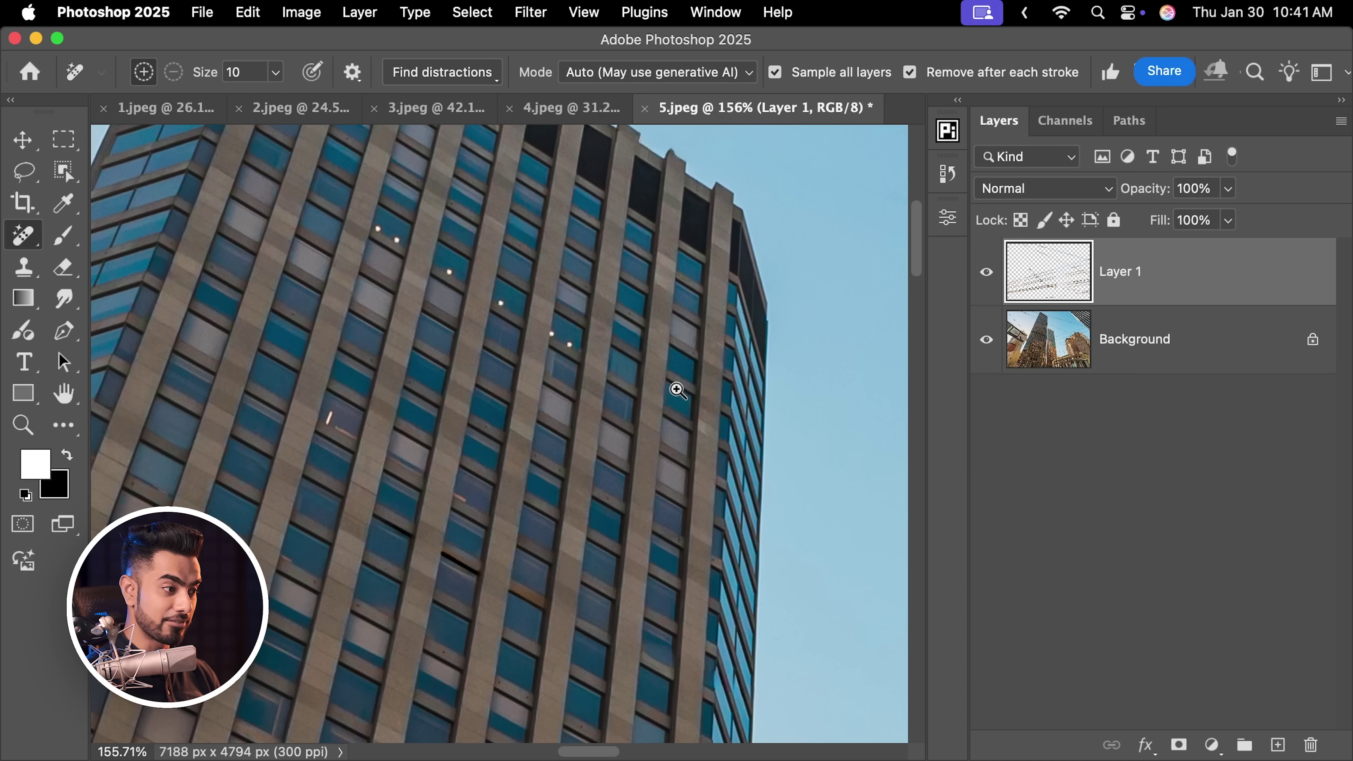
{"action": "key", "text": "super+minus"}
{"action": "key", "text": "super+minus"}
{"action": "scroll", "coordinate": [543, 384], "scroll_direction": "right", "scroll_amount": 10}
{"action": "scroll", "coordinate": [544, 384], "scroll_direction": "down", "scroll_amount": 5}
{"action": "scroll", "coordinate": [570, 453], "scroll_direction": "up", "scroll_amount": 5}
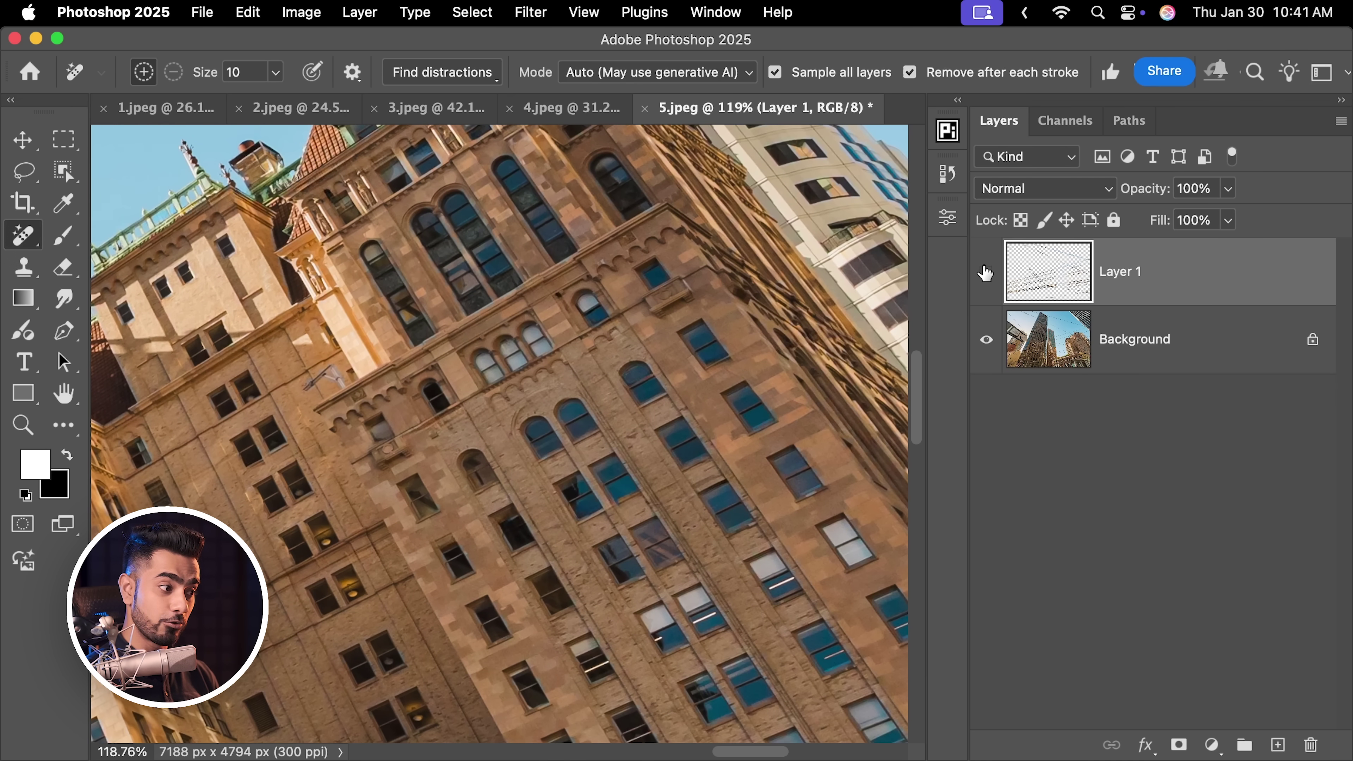
{"action": "left_click", "coordinate": [987, 274]}
{"action": "left_click", "coordinate": [986, 274]}
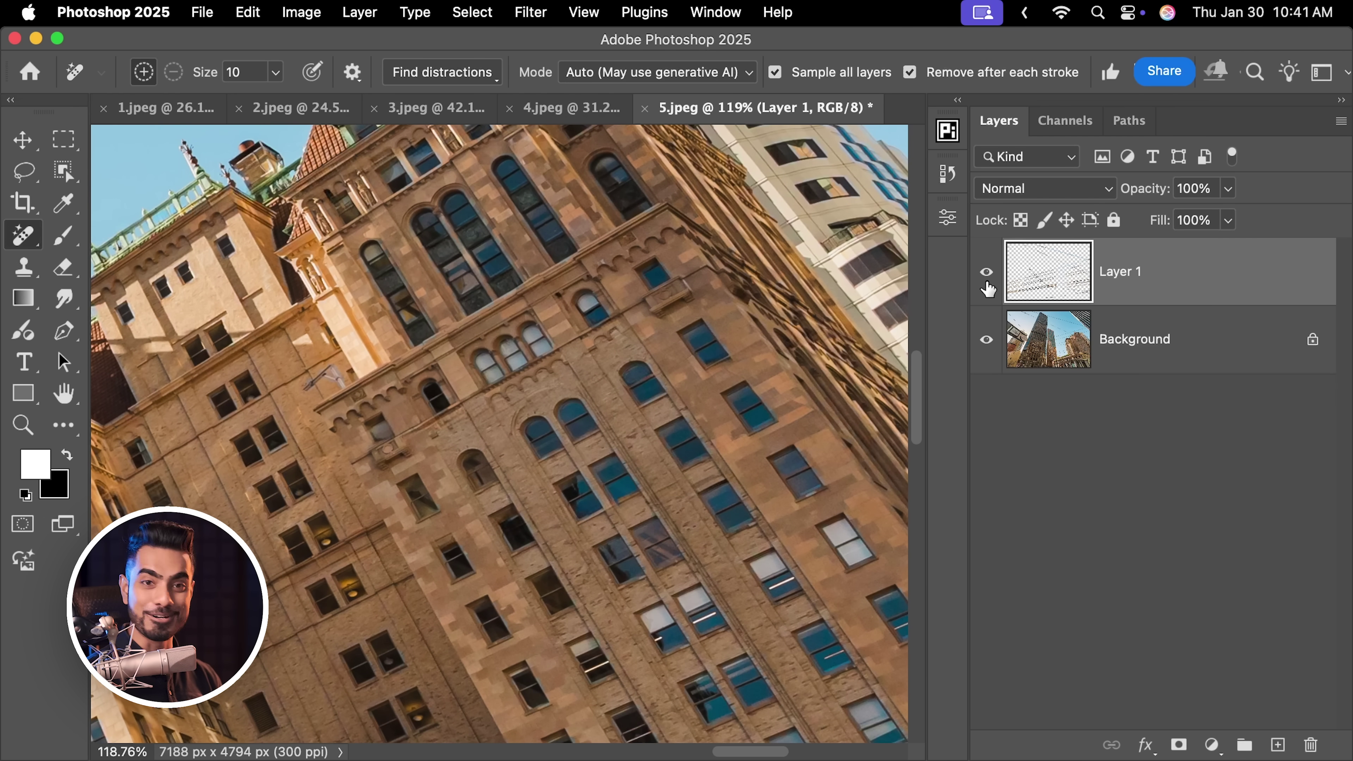